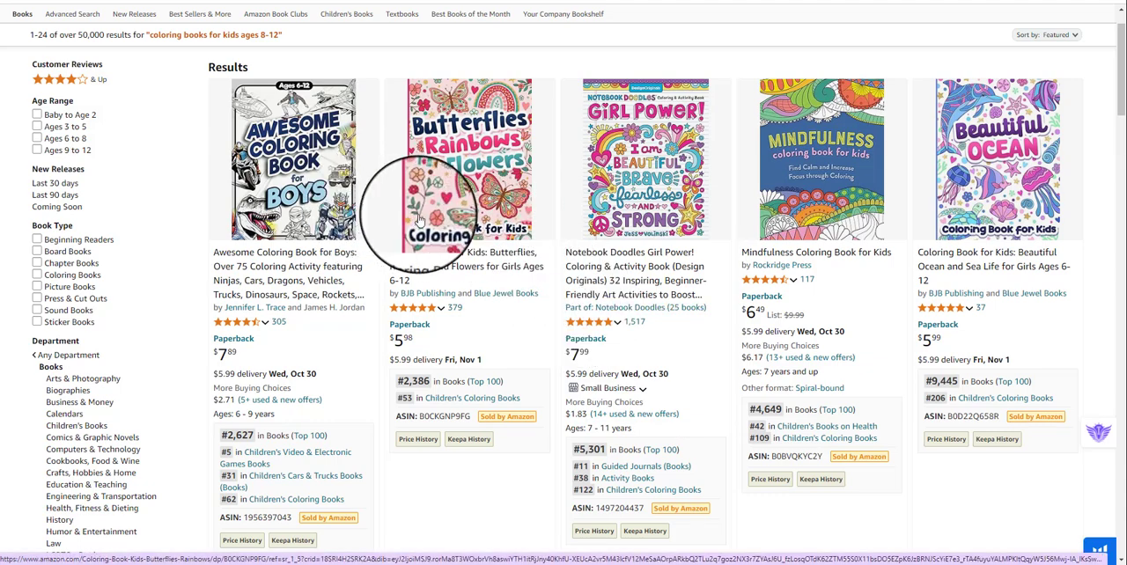
Browse the search results for coloring books for kids ages 8-12, comparing their covers and product details.
mouse_move(481, 214)
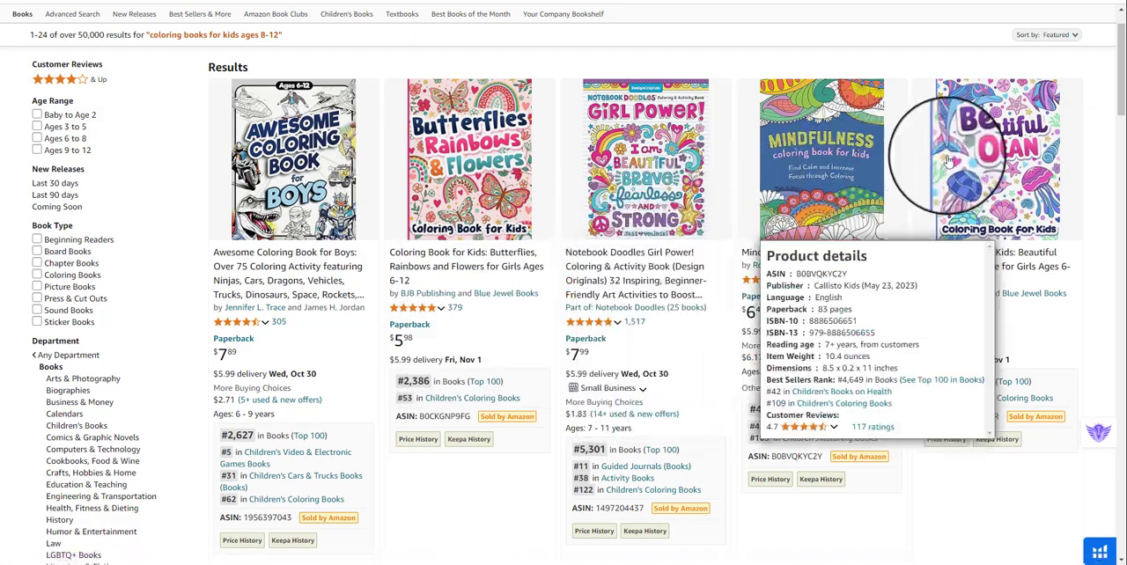
scroll(867, 192, down, 3)
mouse_move(868, 192)
scroll(928, 164, up, 3)
scroll(410, 269, down, 6)
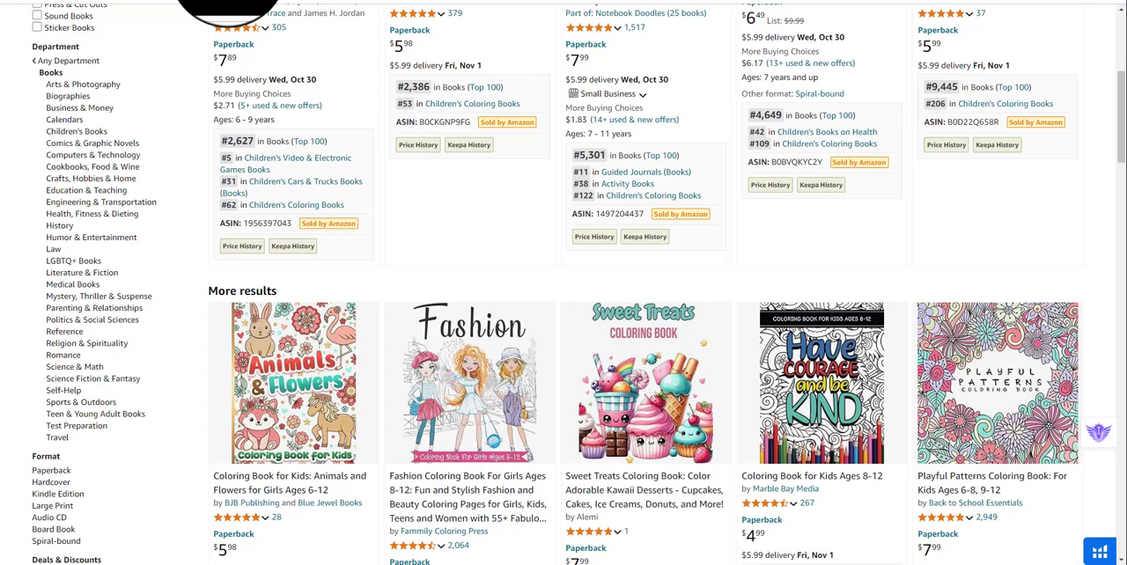
Examine the title wording on the product page of the Animals and Flowers coloring book.
click(230, 1)
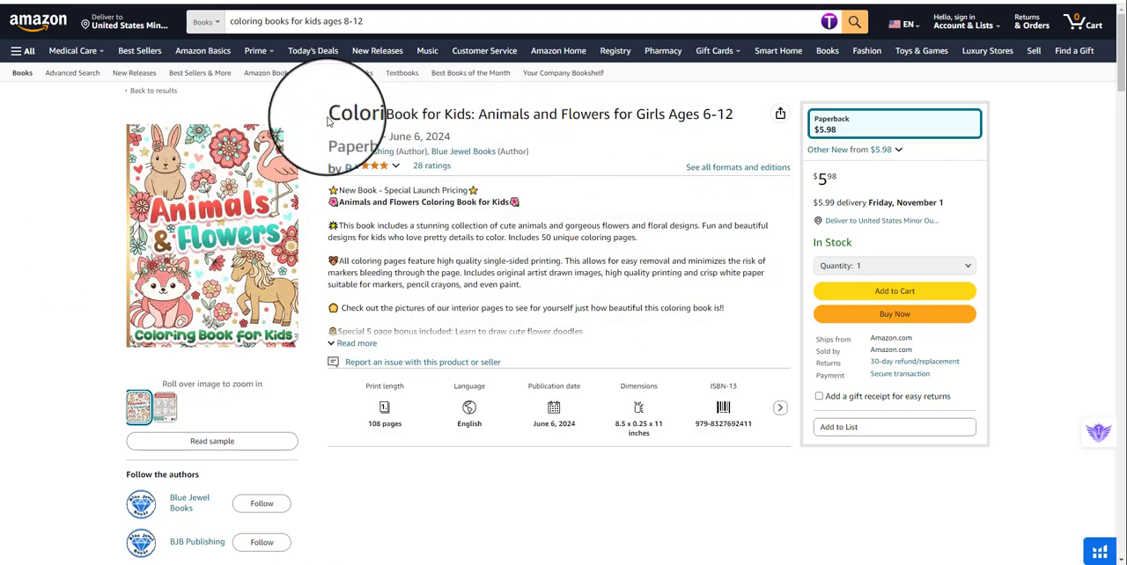
drag(327, 119, 357, 116)
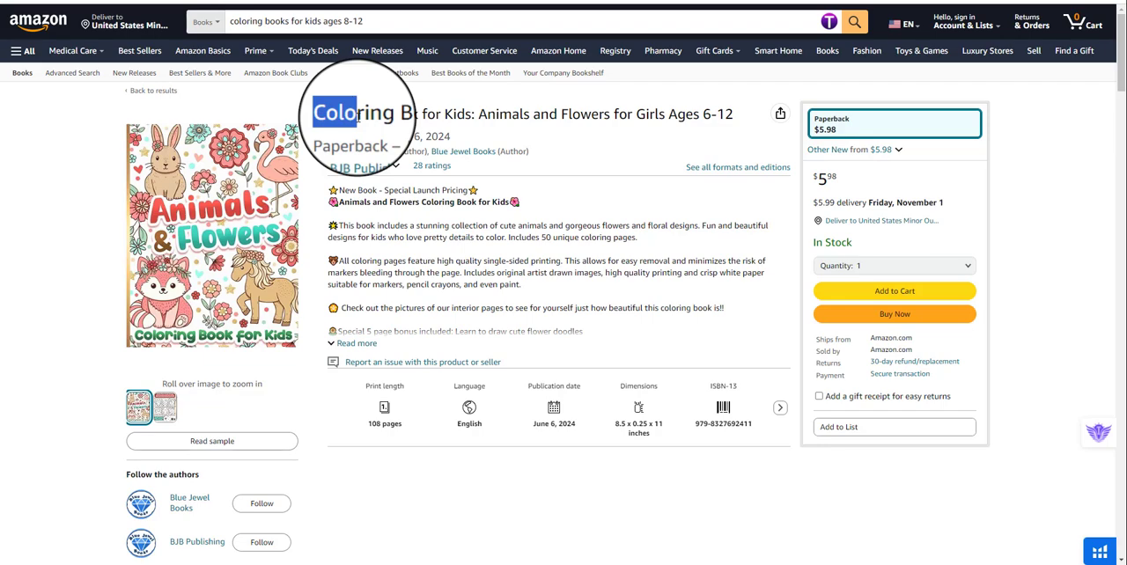
drag(478, 116, 626, 123)
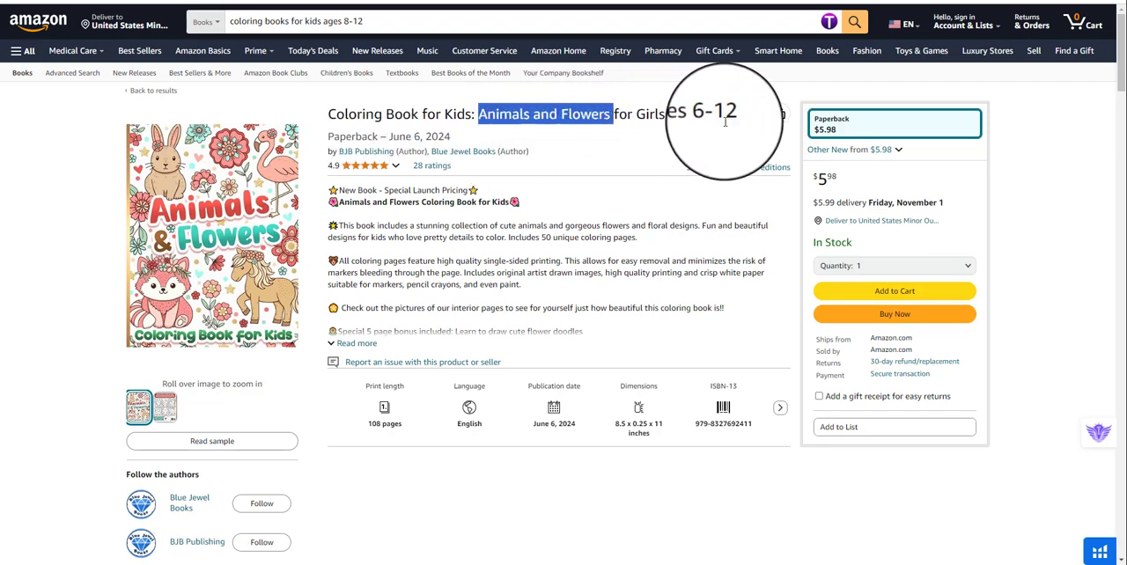
double_click(521, 120)
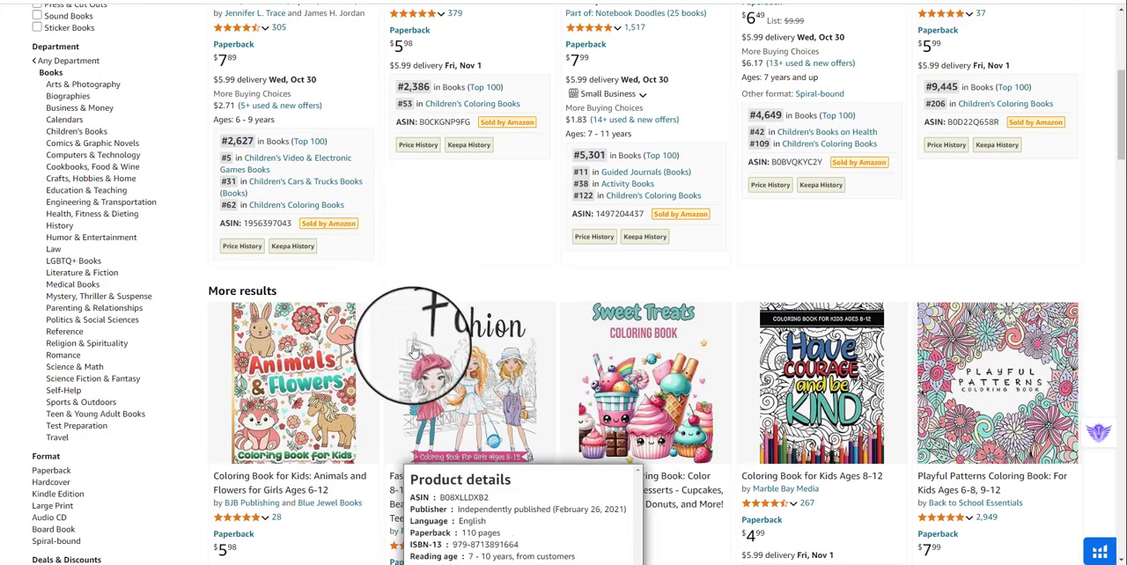
Check more covers in the results and examine the Animals and Flowers book's dimensions.
scroll(754, 357, down, 1)
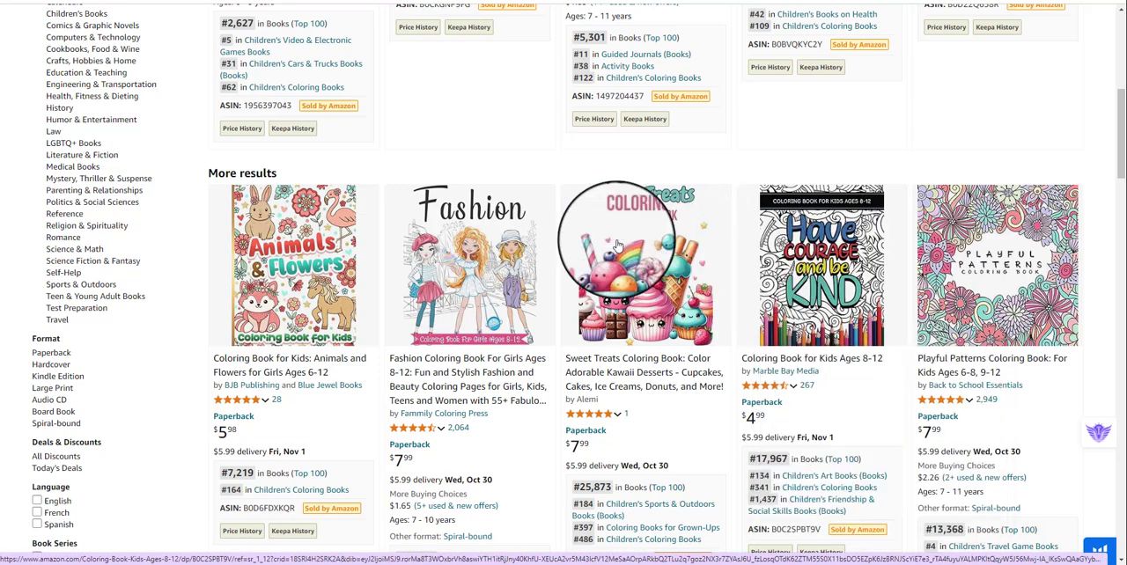
scroll(578, 221, up, 2)
click(193, 1)
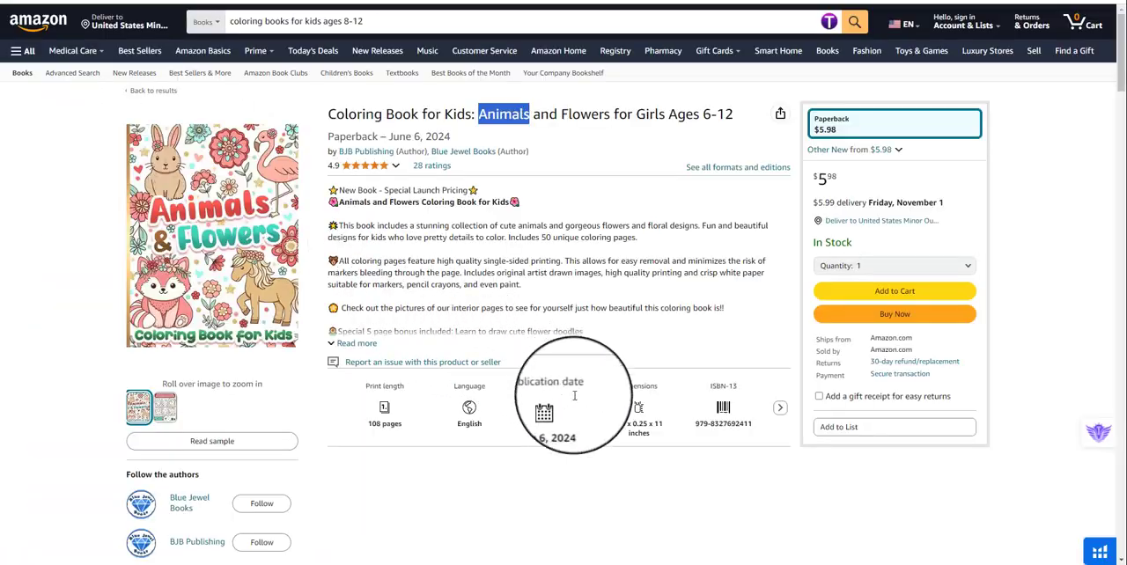
drag(616, 425, 662, 425)
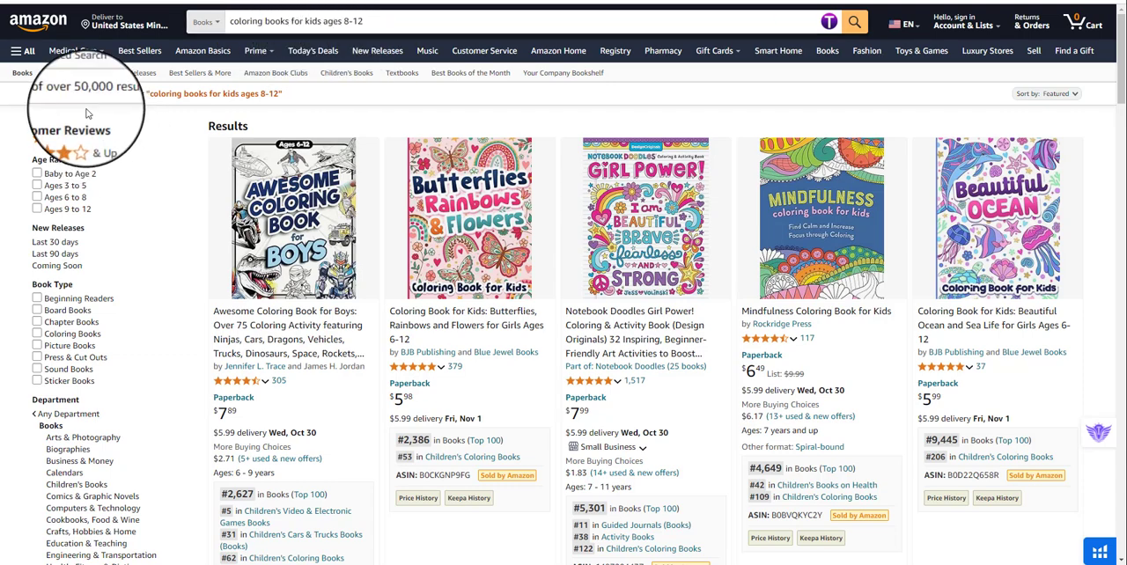
Look further through the coloring book results for cover themes such as Fashion, Minecraft and Animal Kingdom.
scroll(421, 249, down, 5)
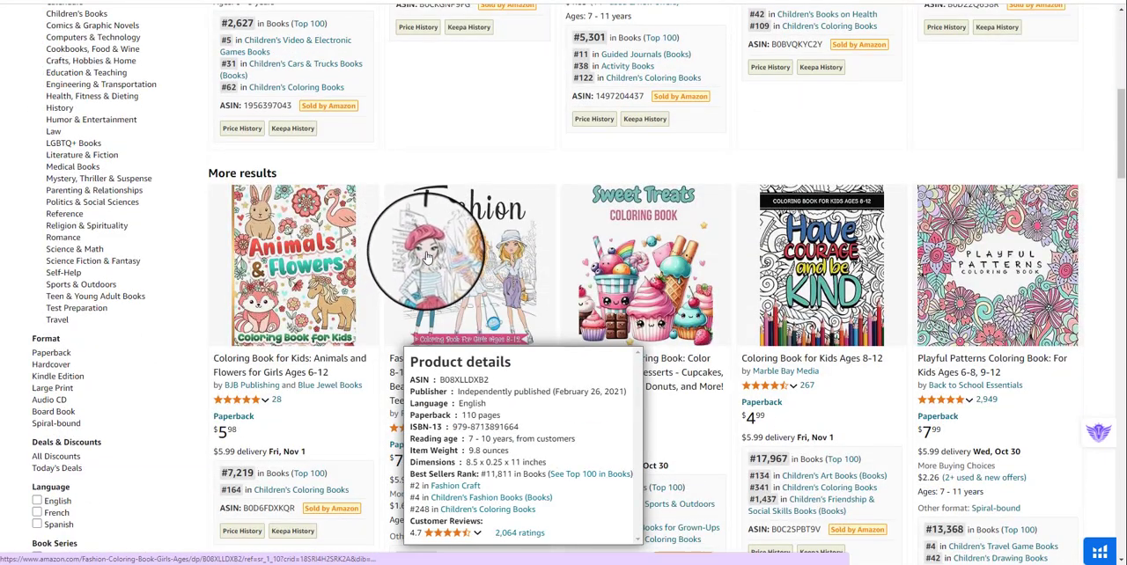
scroll(426, 255, down, 1)
scroll(429, 257, down, 4)
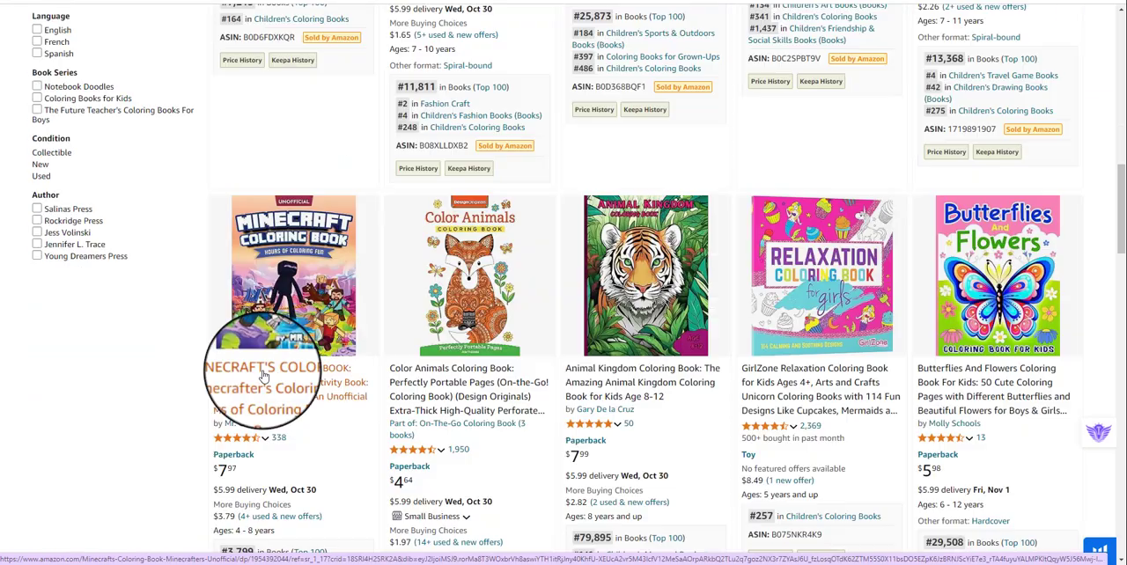
scroll(563, 290, down, 1)
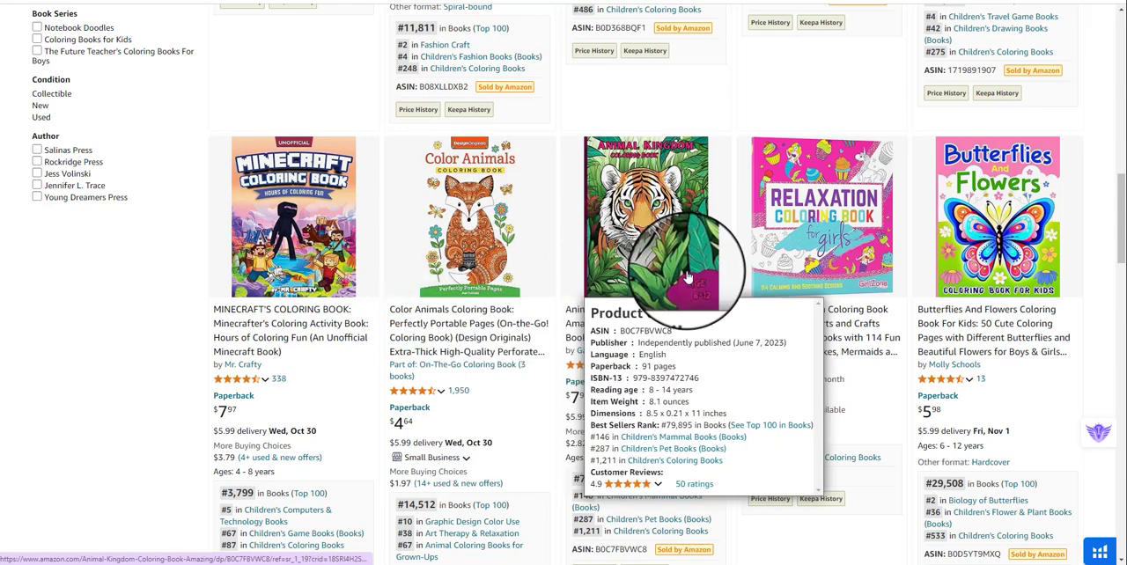
mouse_move(493, 300)
View the enlarged back and front covers of the Animal Kingdom coloring book on its product page.
click(258, 1)
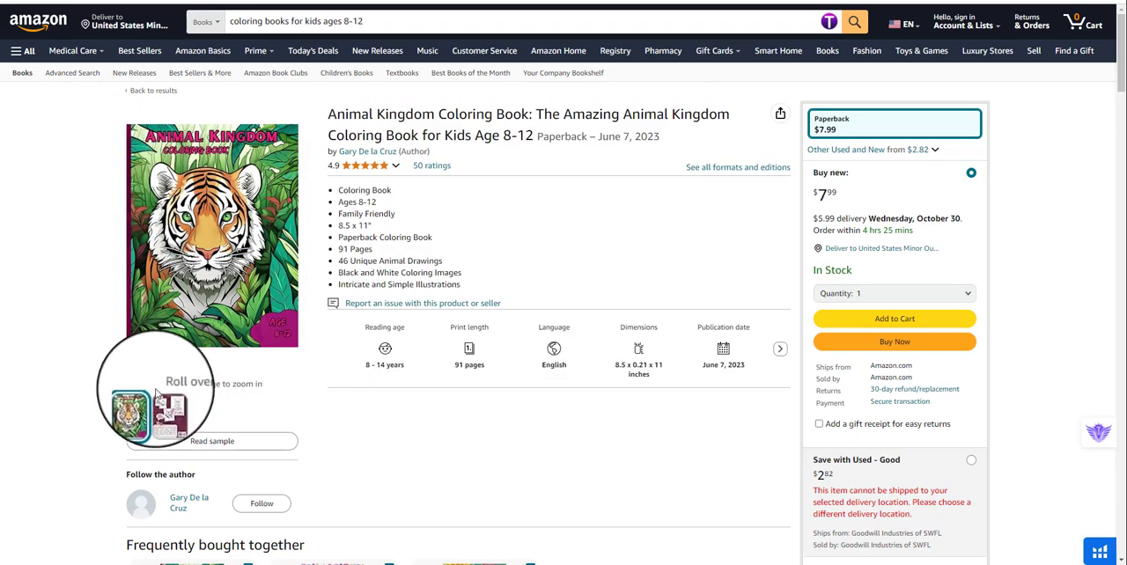
mouse_move(159, 411)
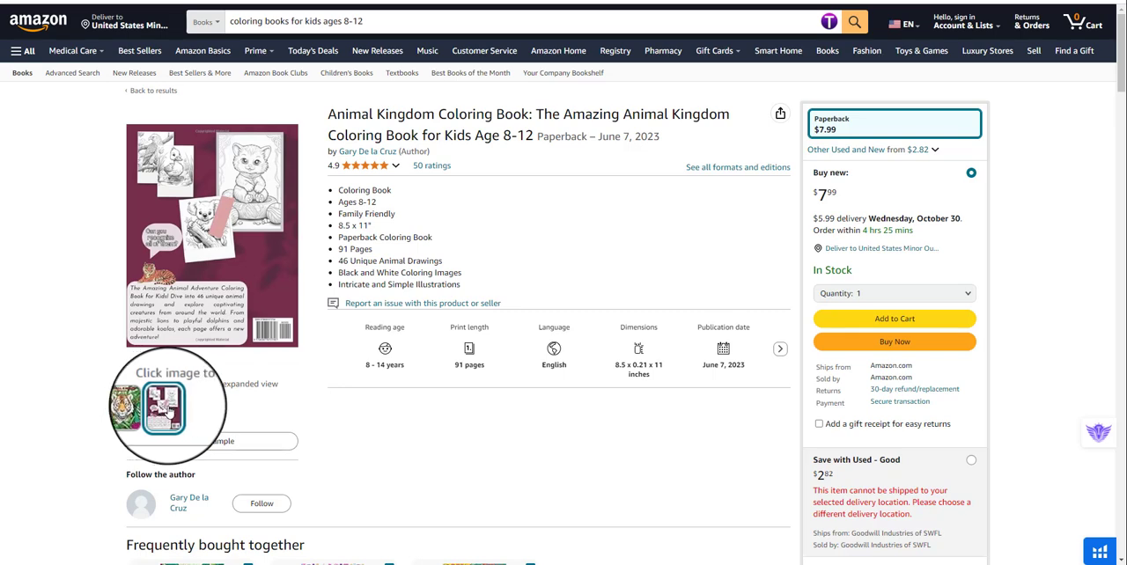
click(175, 264)
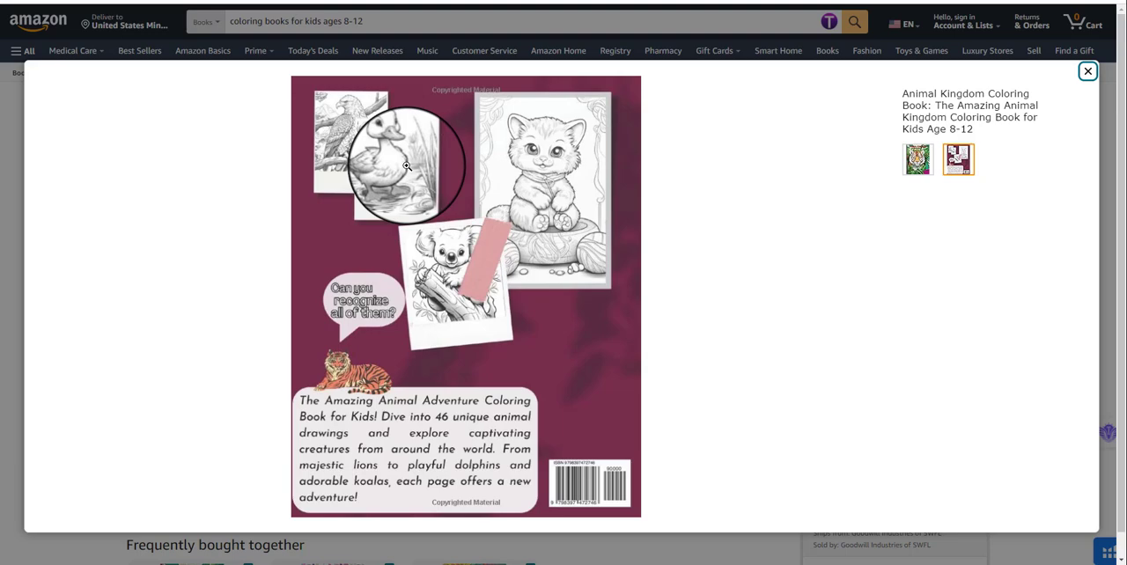
click(918, 160)
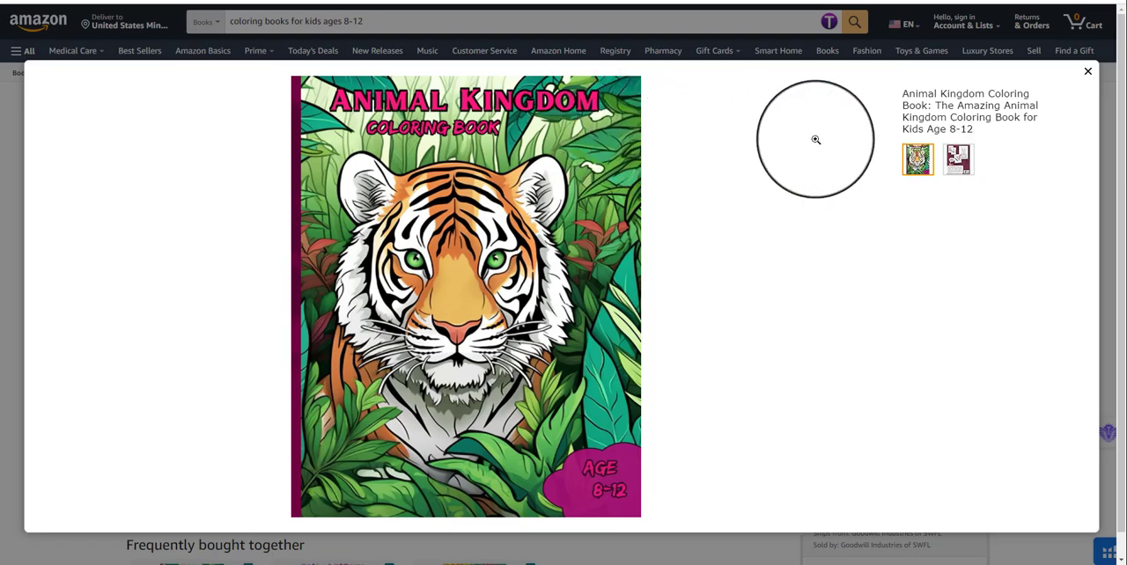
click(1087, 71)
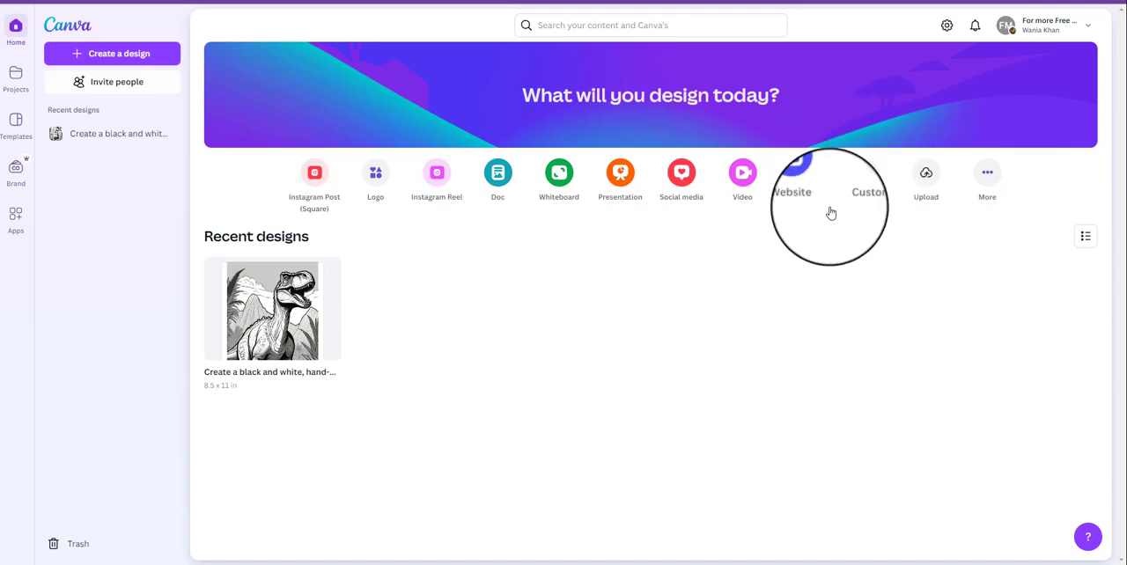
In Canva, create a new custom-size design 8.5 in wide and 11 in high.
click(863, 189)
click(774, 137)
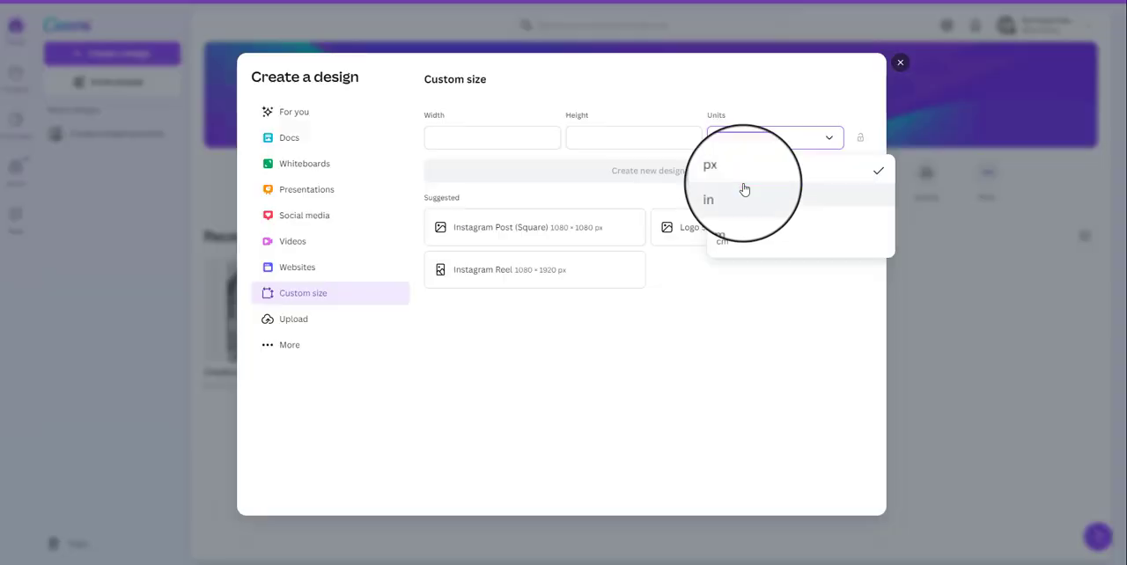
click(745, 195)
click(528, 139)
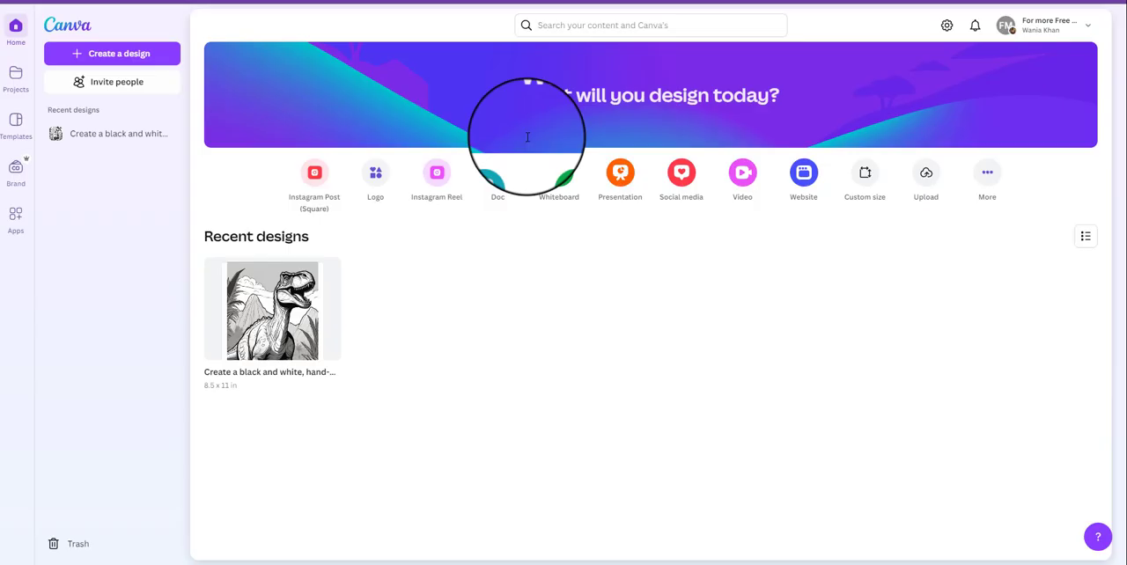
text(11)
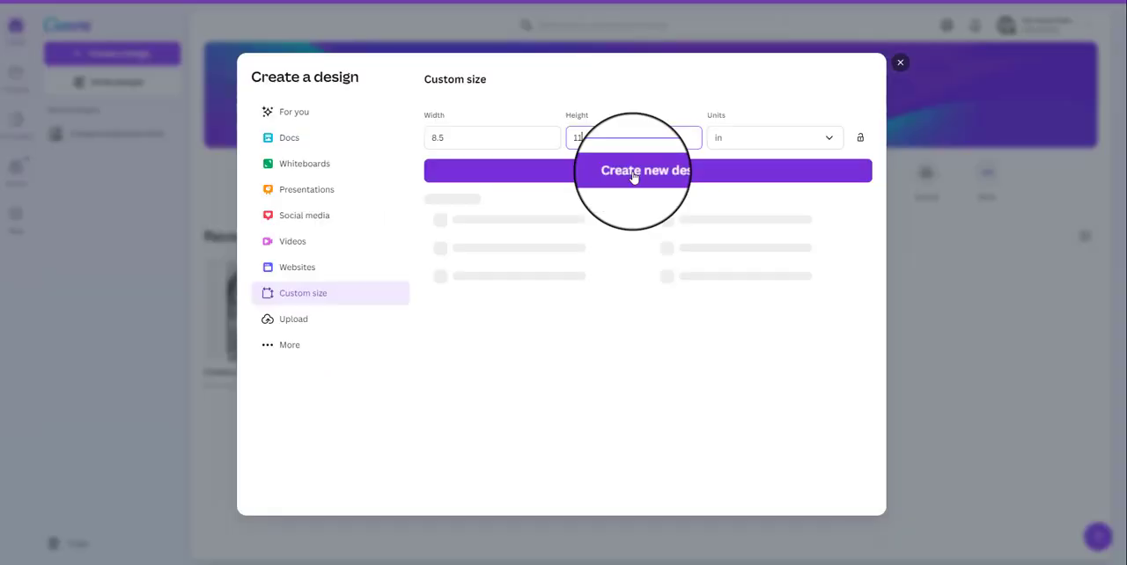
click(633, 171)
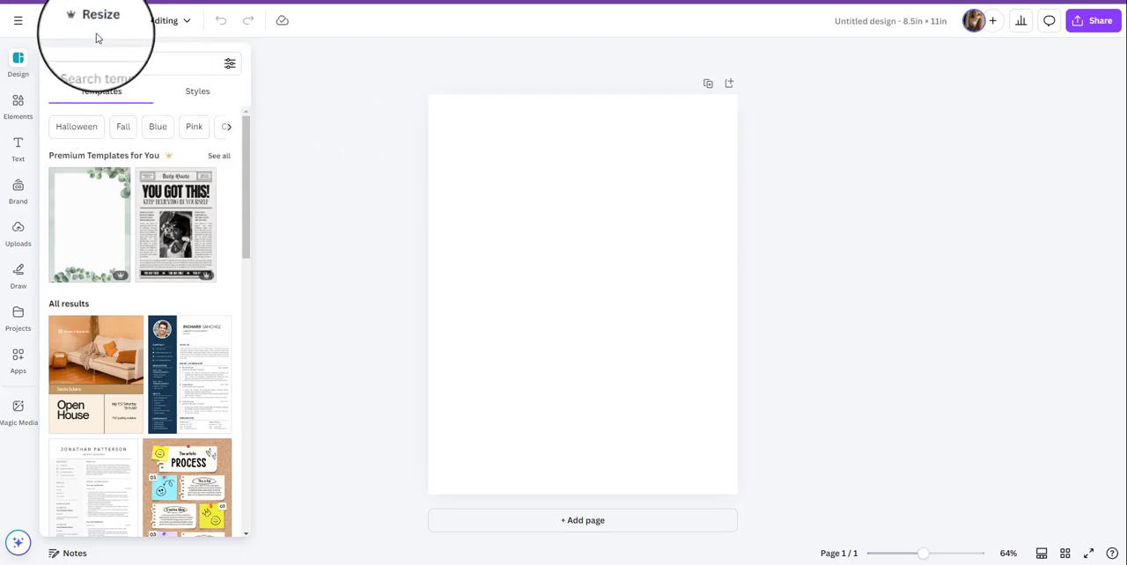
Show the rulers and guides in the blank design.
click(18, 20)
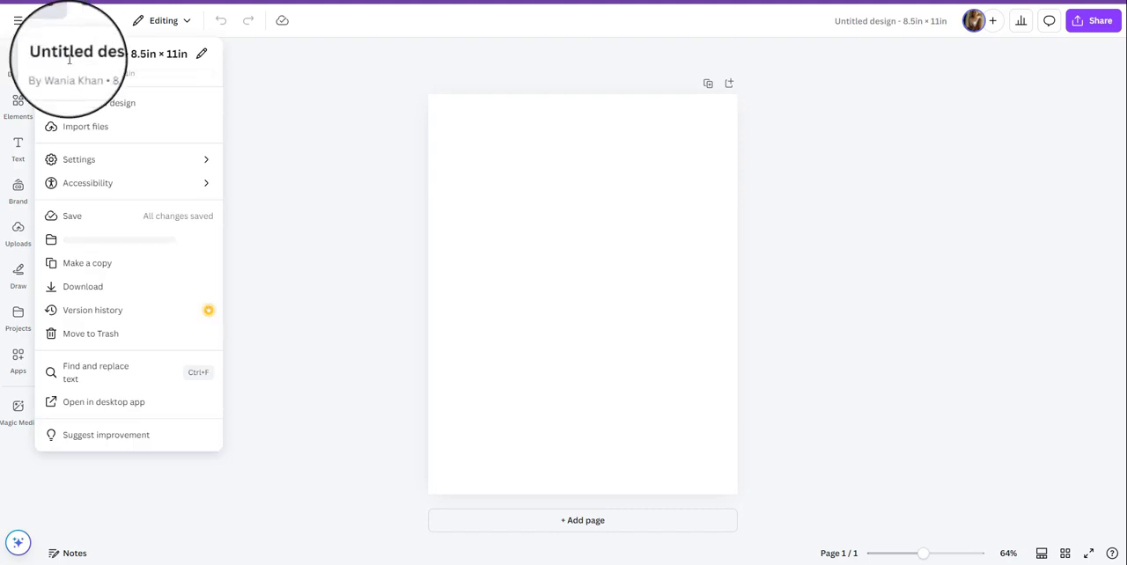
mouse_move(113, 156)
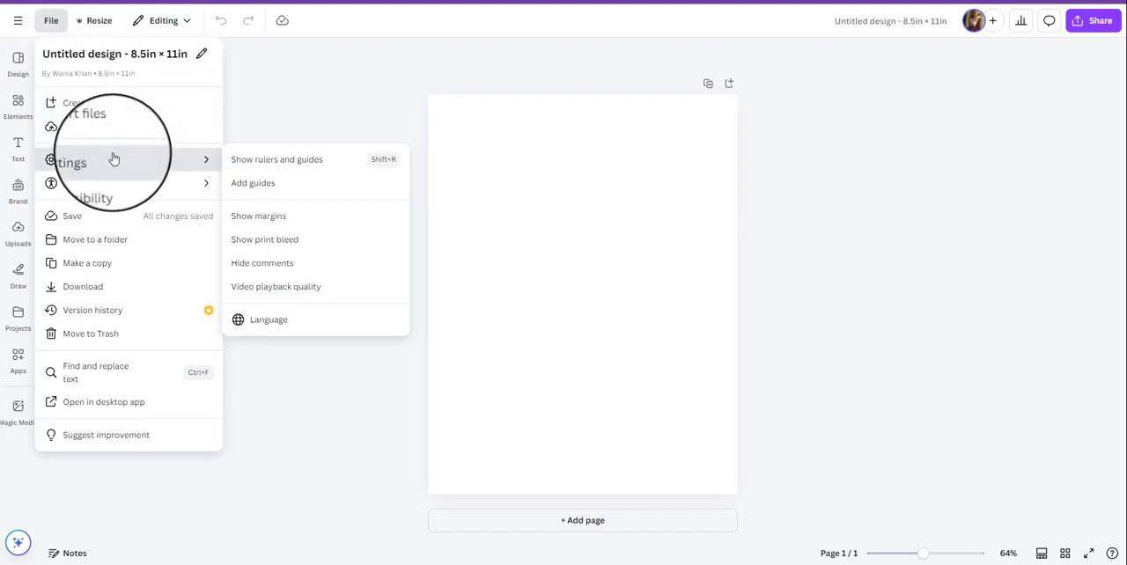
click(263, 169)
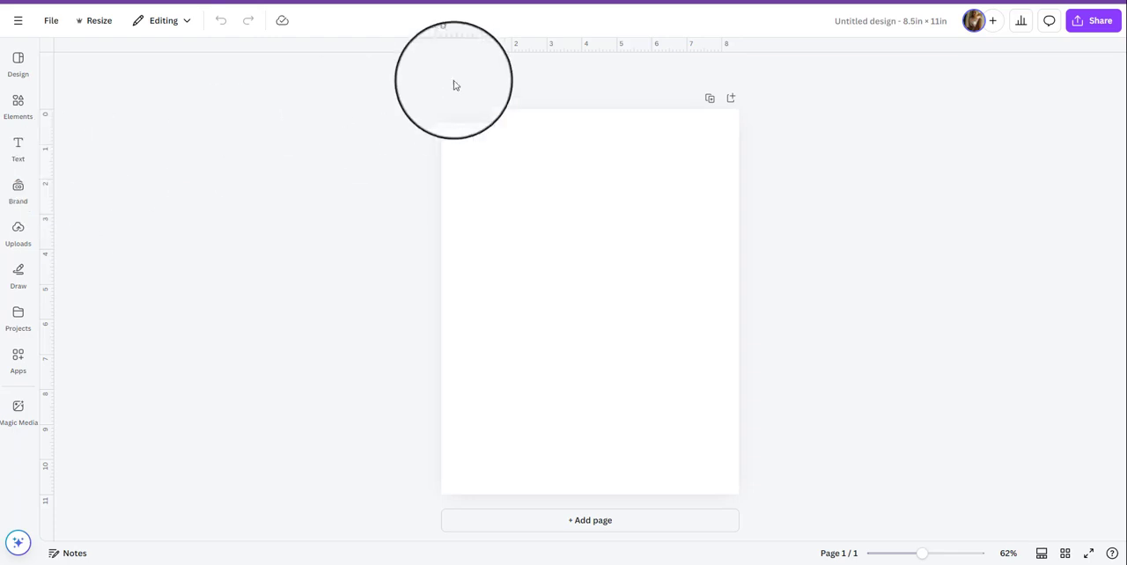
Place two horizontal and two vertical margin guides, each about 0.9 in inside a page edge.
drag(462, 52, 474, 141)
drag(493, 45, 539, 463)
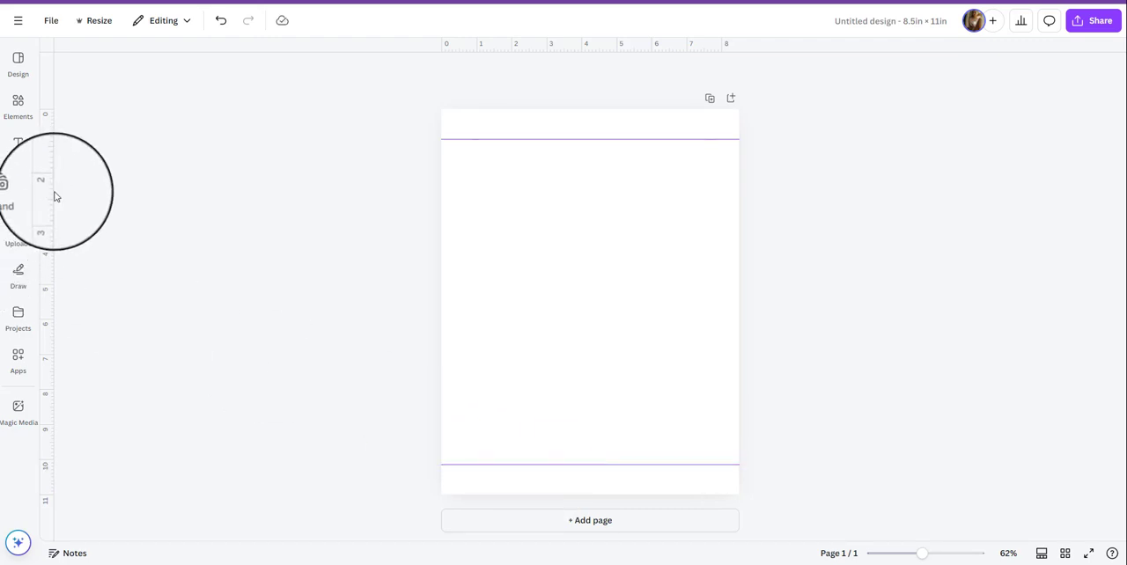
drag(50, 191, 471, 244)
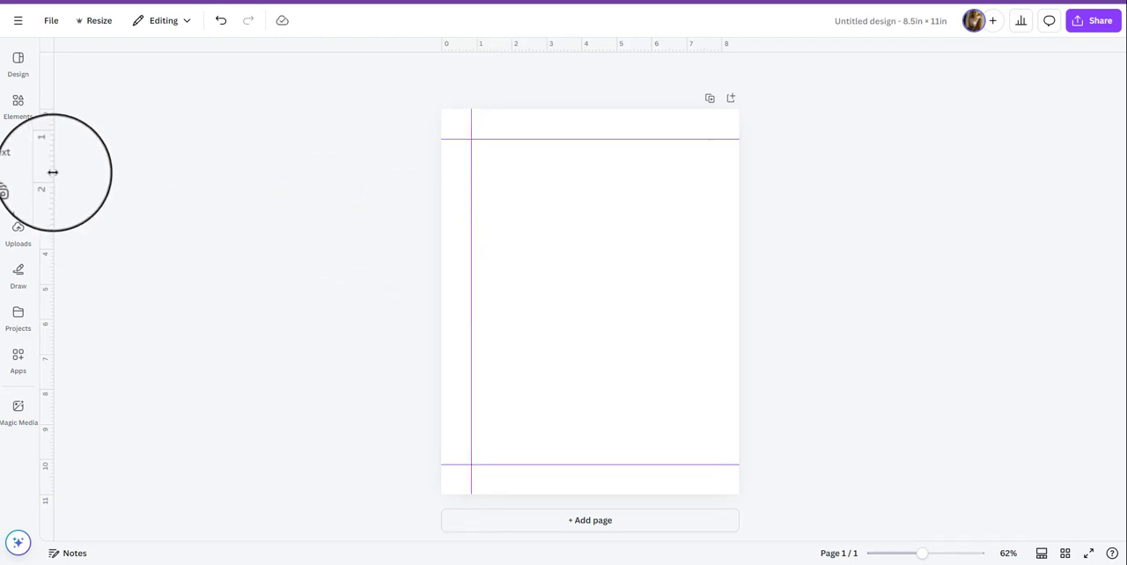
drag(51, 170, 709, 206)
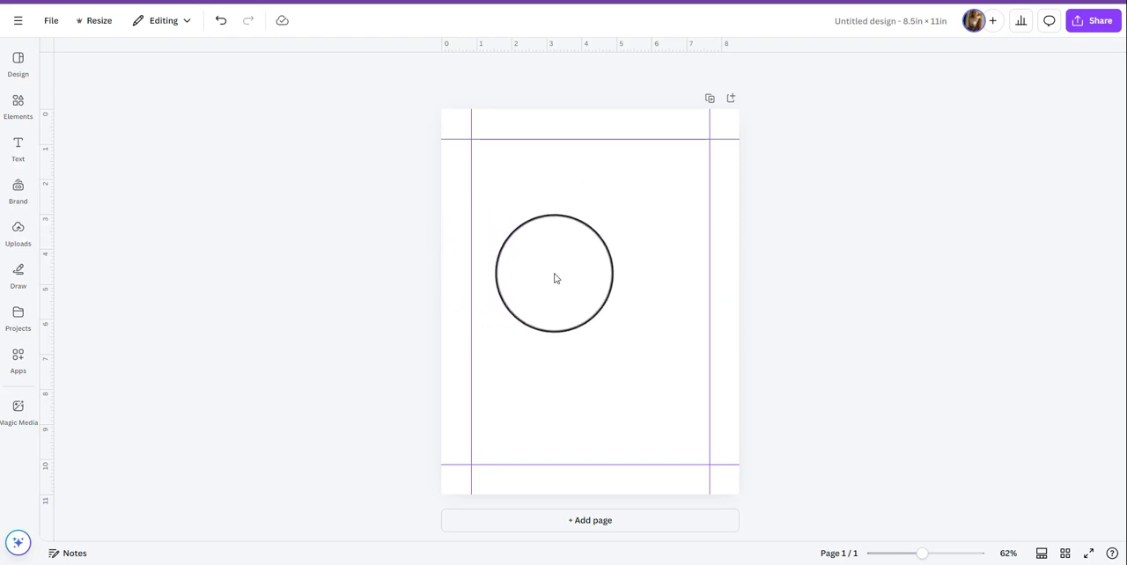
Generate Magic Media graphics in the Monoline style from the prompt "Dinosaur coloring page with no shading and bold lines".
click(18, 410)
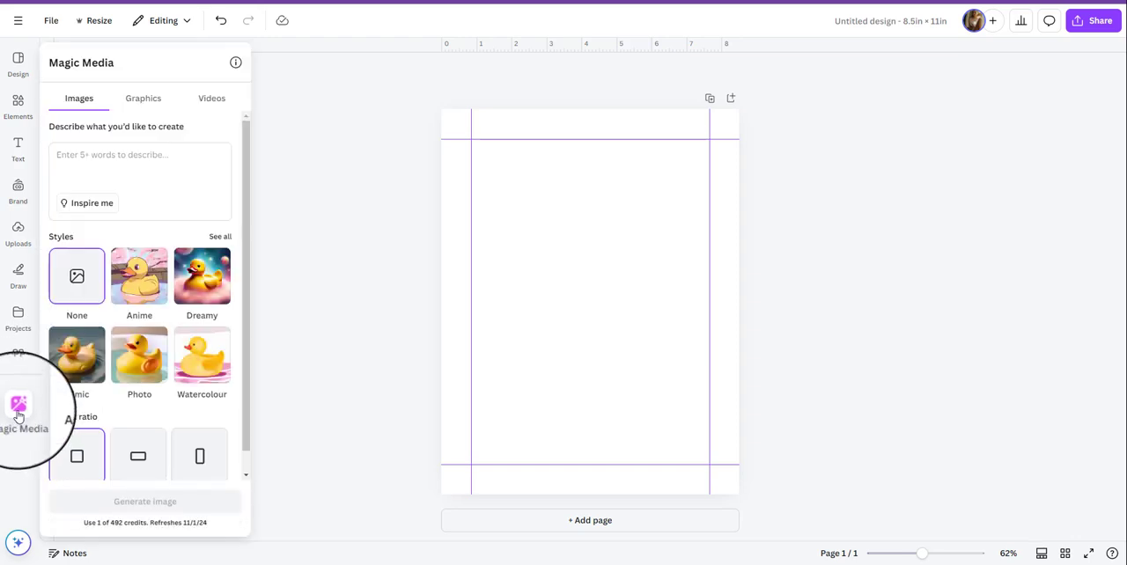
click(136, 108)
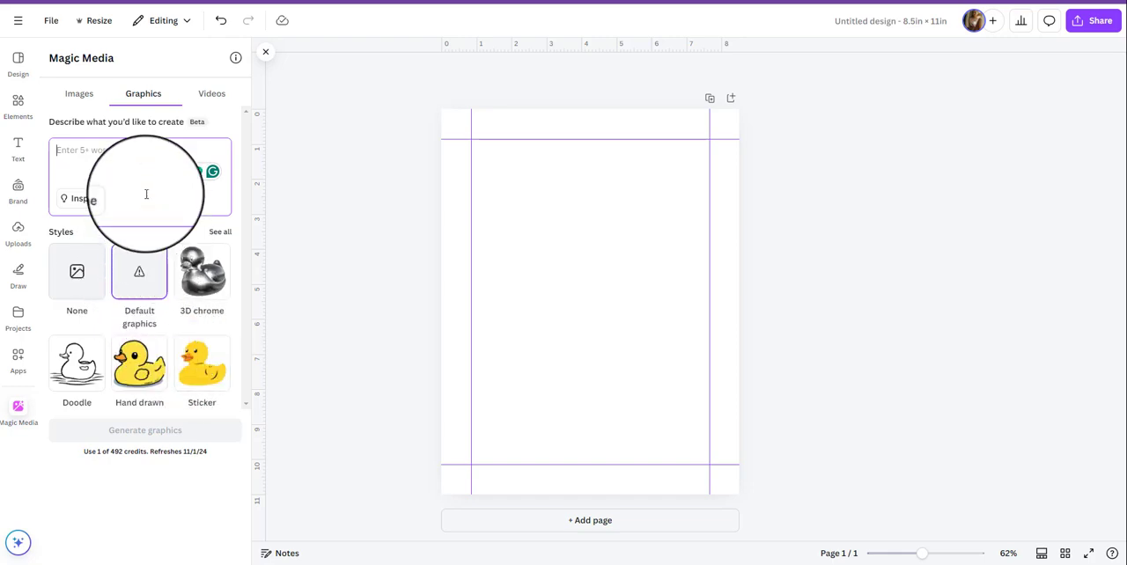
click(141, 147)
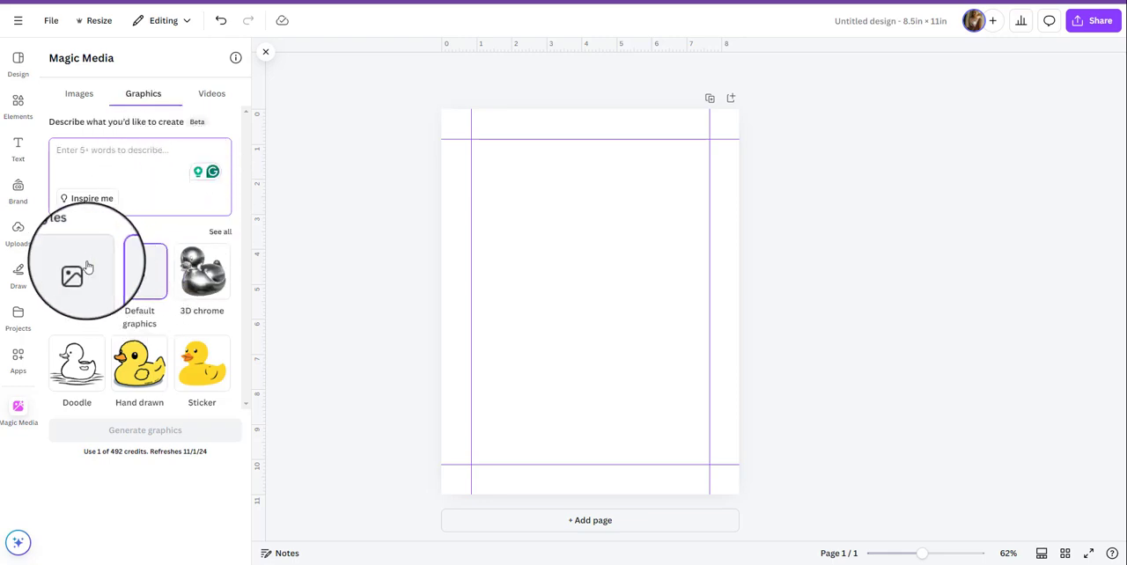
click(225, 233)
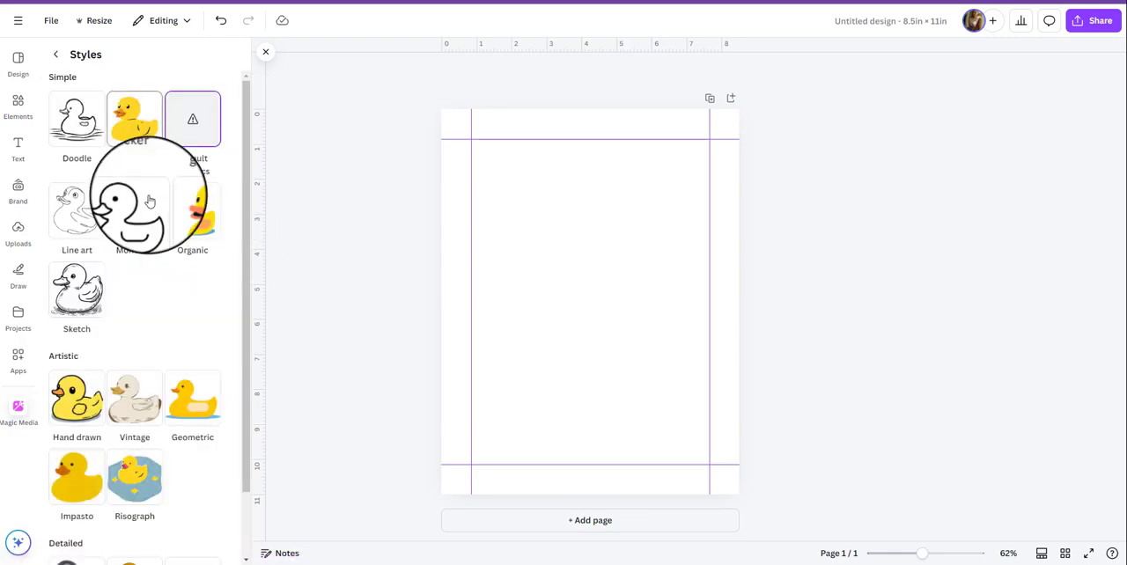
scroll(154, 216, down, 2)
scroll(167, 335, up, 2)
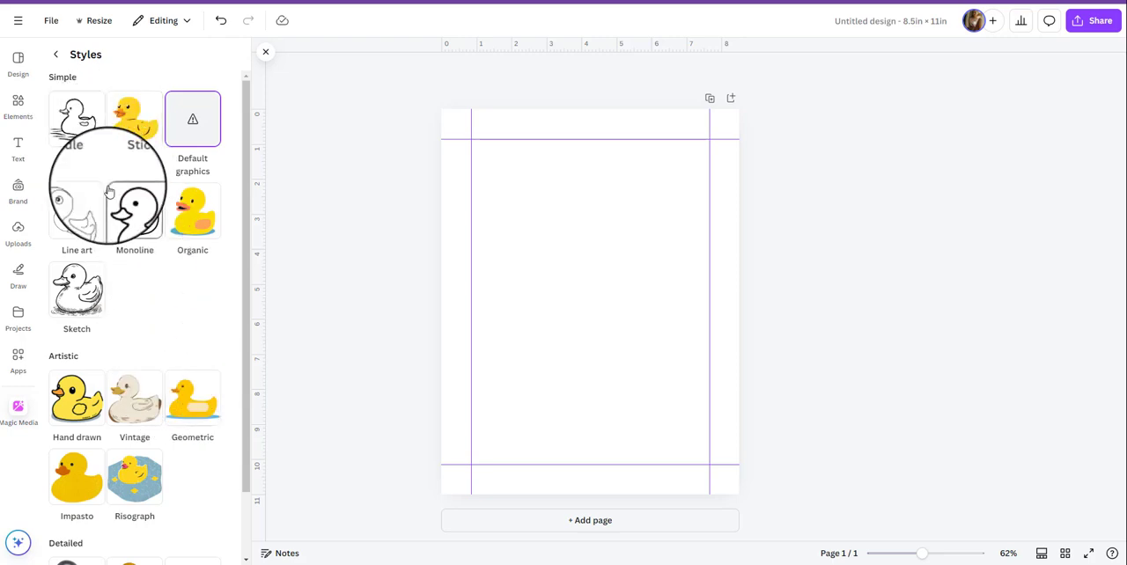
click(139, 223)
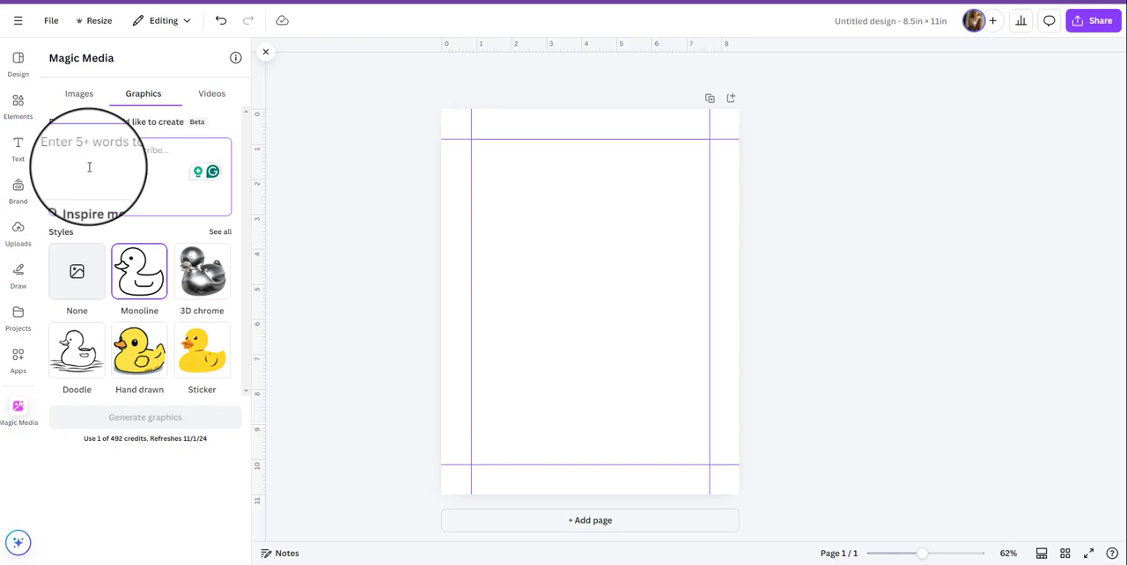
text(Dinosaur coloring page with no shading and bold line)
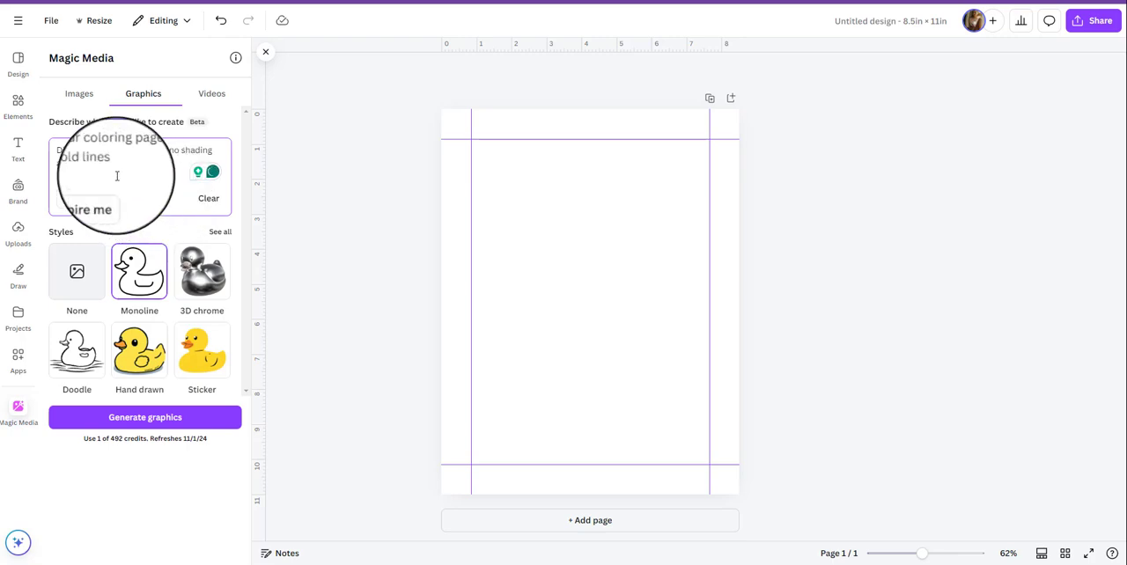
click(123, 425)
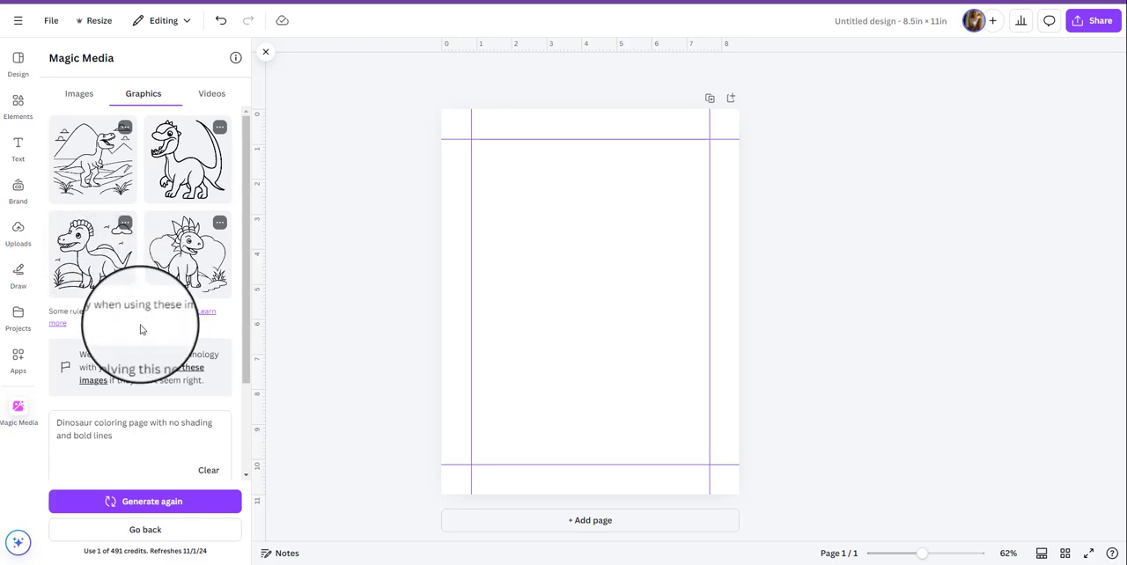
Place the generated crested dinosaur with the long curved tail on the page and enlarge it to nearly fill the width between the margin guides.
drag(113, 436, 57, 423)
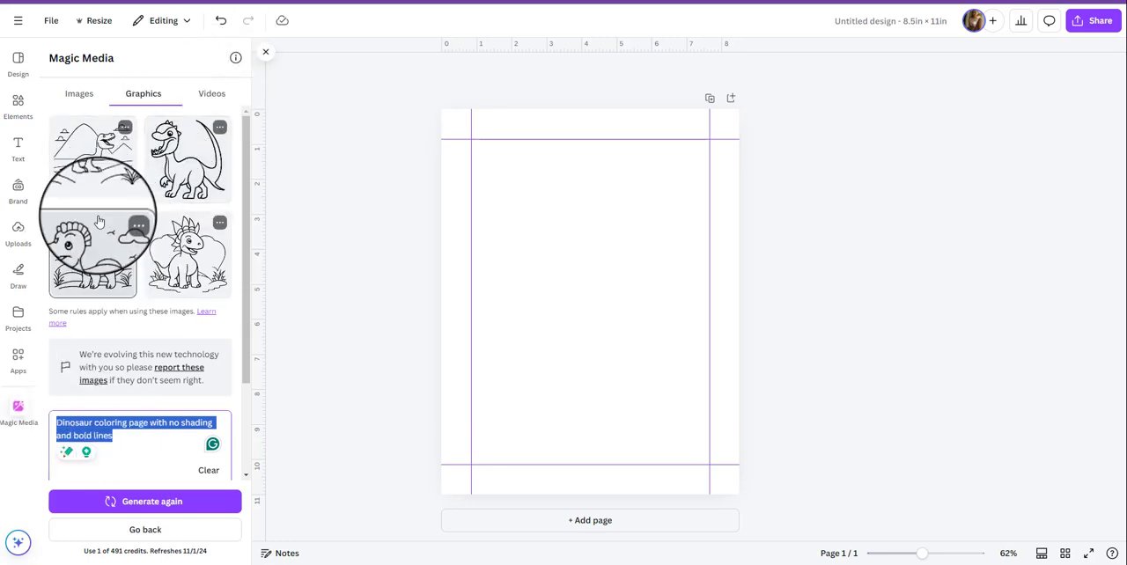
click(171, 166)
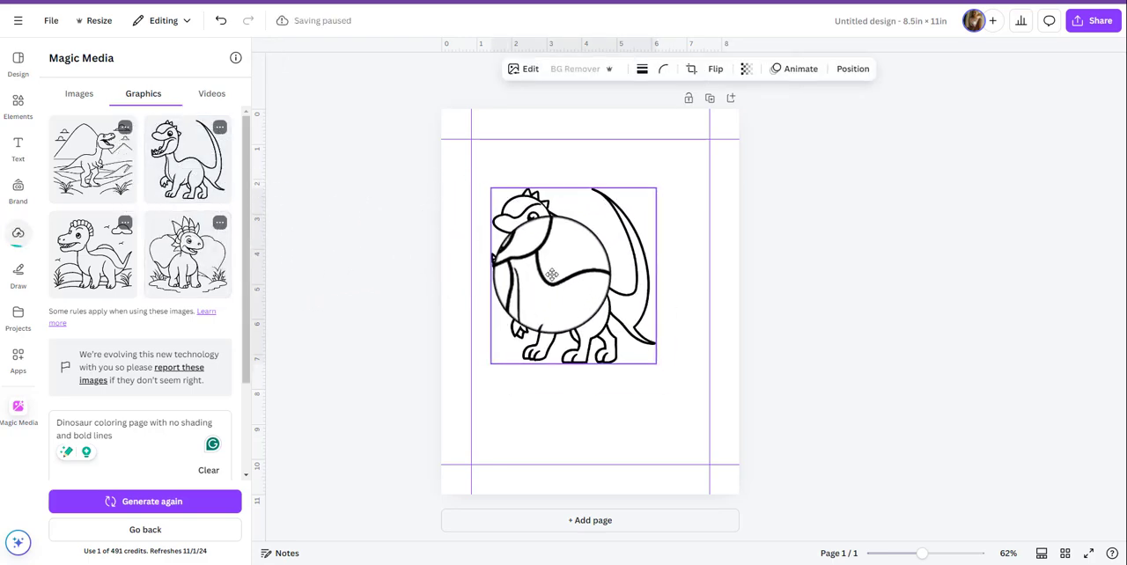
drag(551, 275, 537, 257)
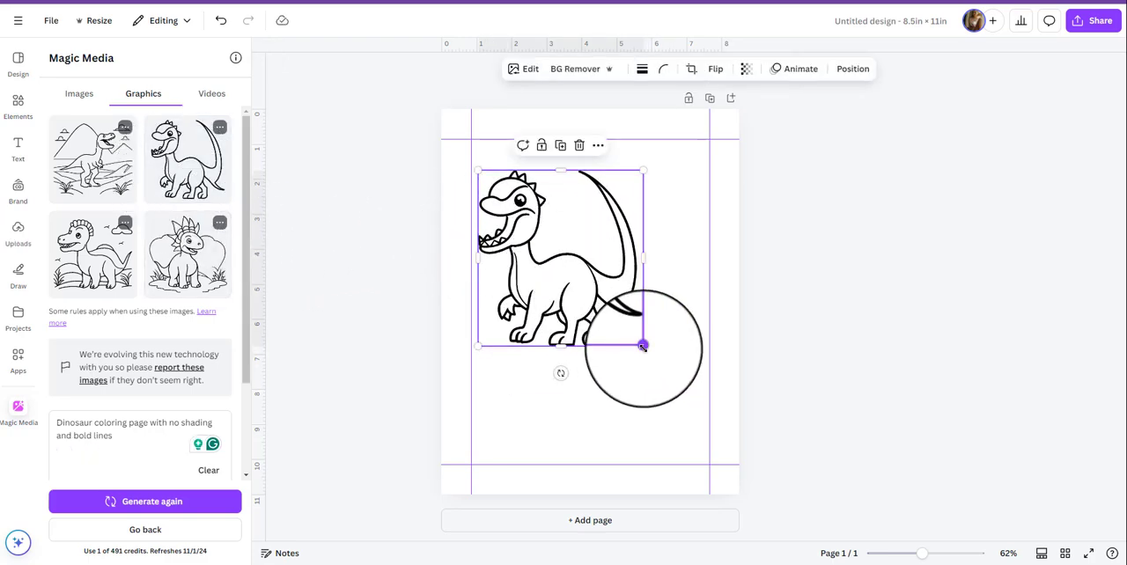
drag(642, 346, 702, 407)
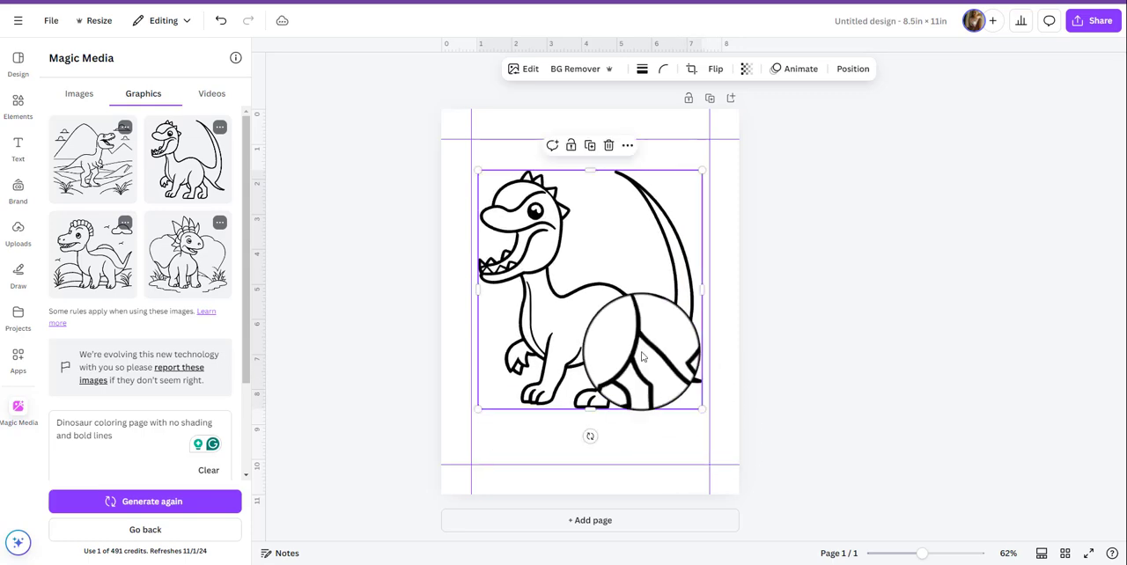
click(473, 269)
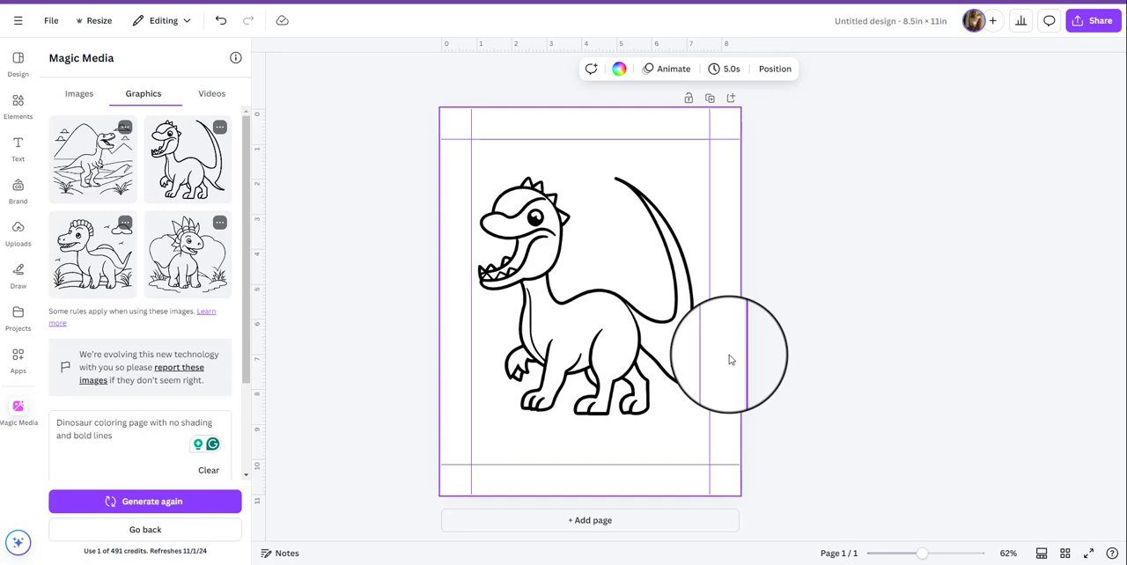
Add a second page and place the generated dinosaur with hills and a cloud on it, enlarged to the margin width and centred horizontally.
click(531, 521)
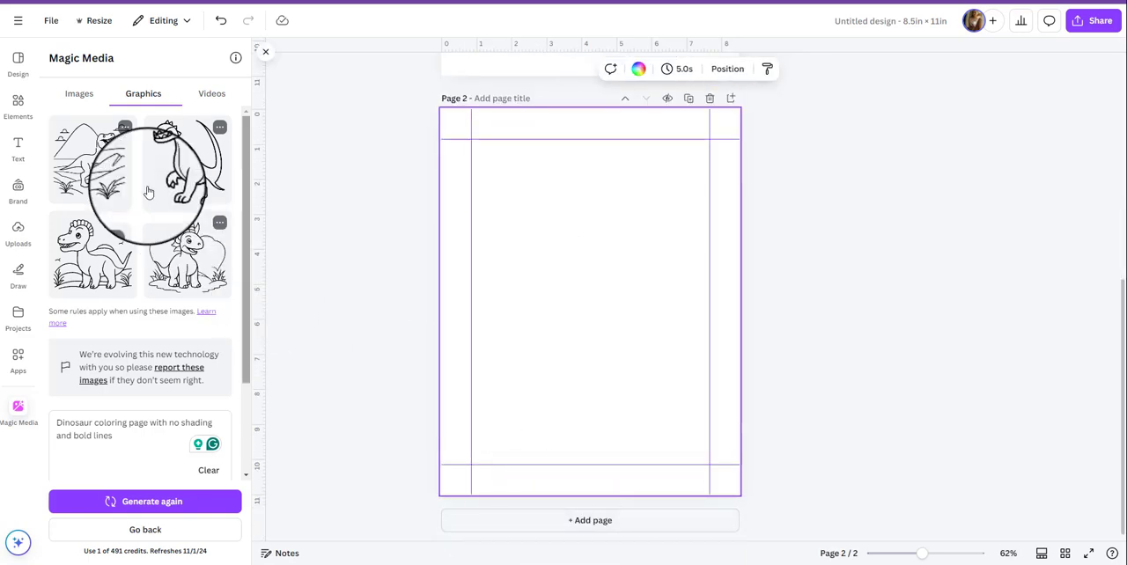
click(86, 261)
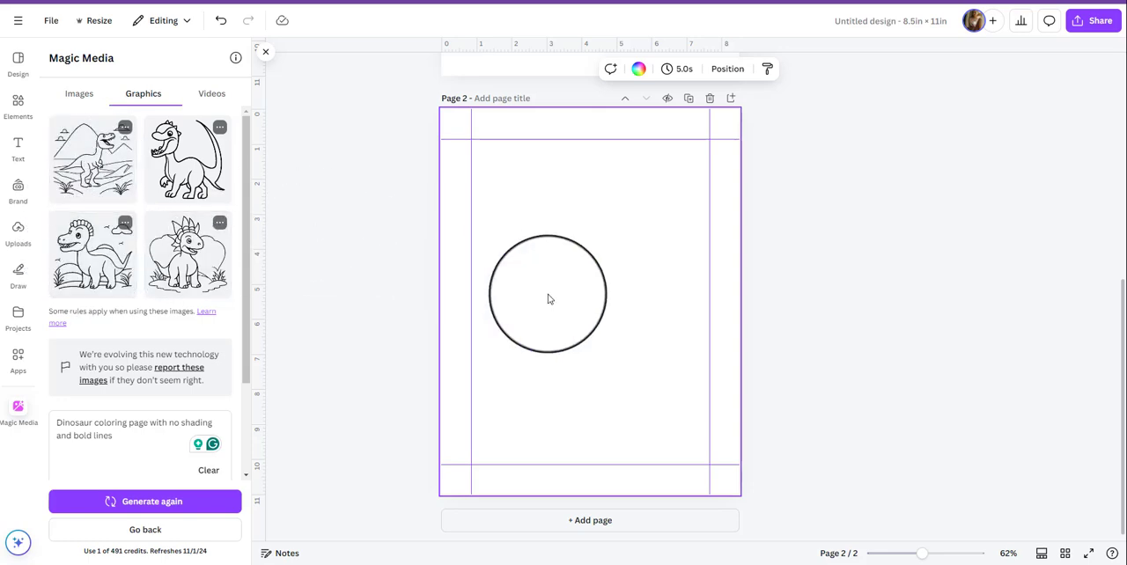
drag(543, 337, 536, 280)
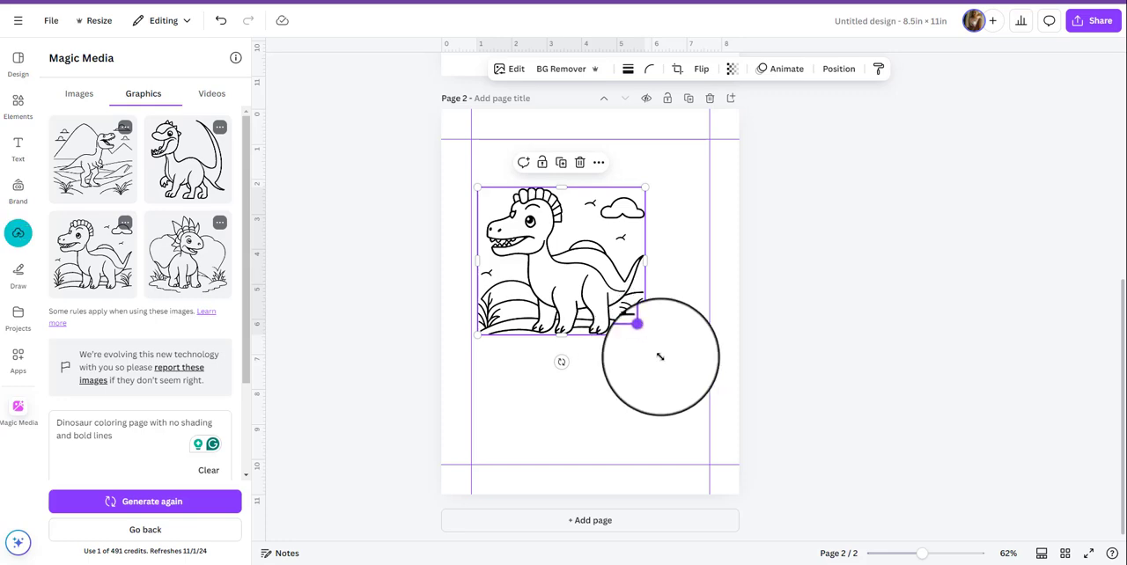
drag(646, 333, 704, 387)
mouse_move(629, 359)
mouse_down()
mouse_move(618, 364)
mouse_move(627, 368)
mouse_up()
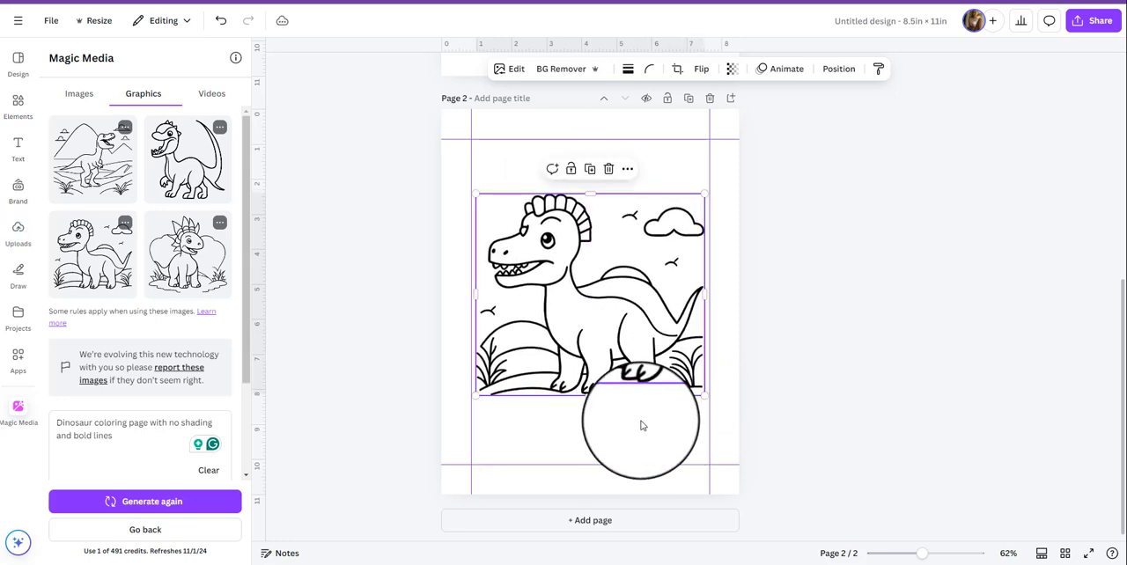
click(15, 153)
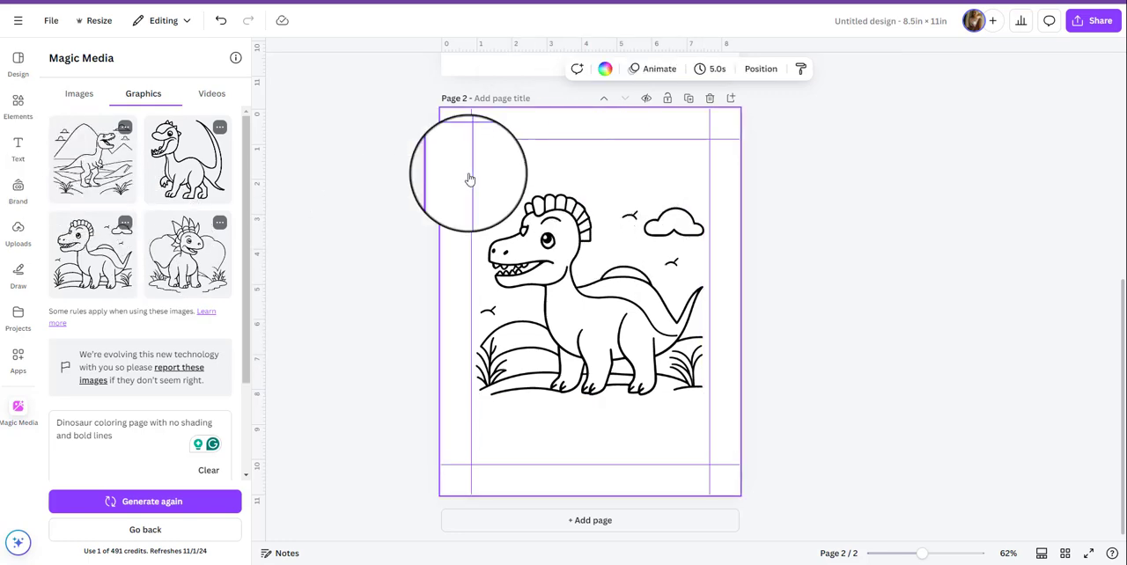
click(574, 375)
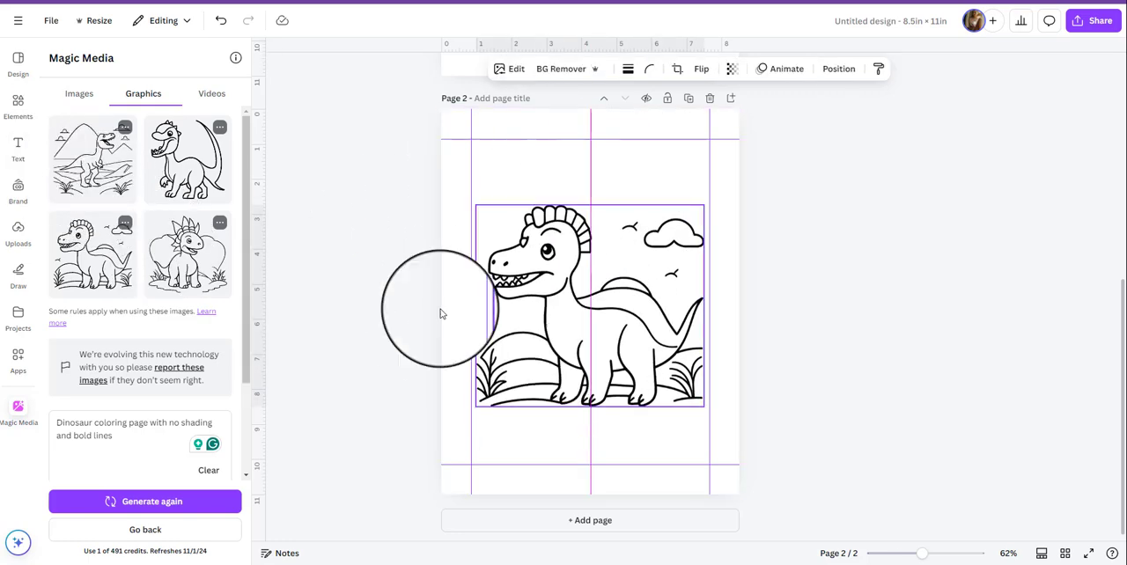
Add a heading reading "Color me" above the dinosaur on page 2, just below the upper margin guide.
click(17, 147)
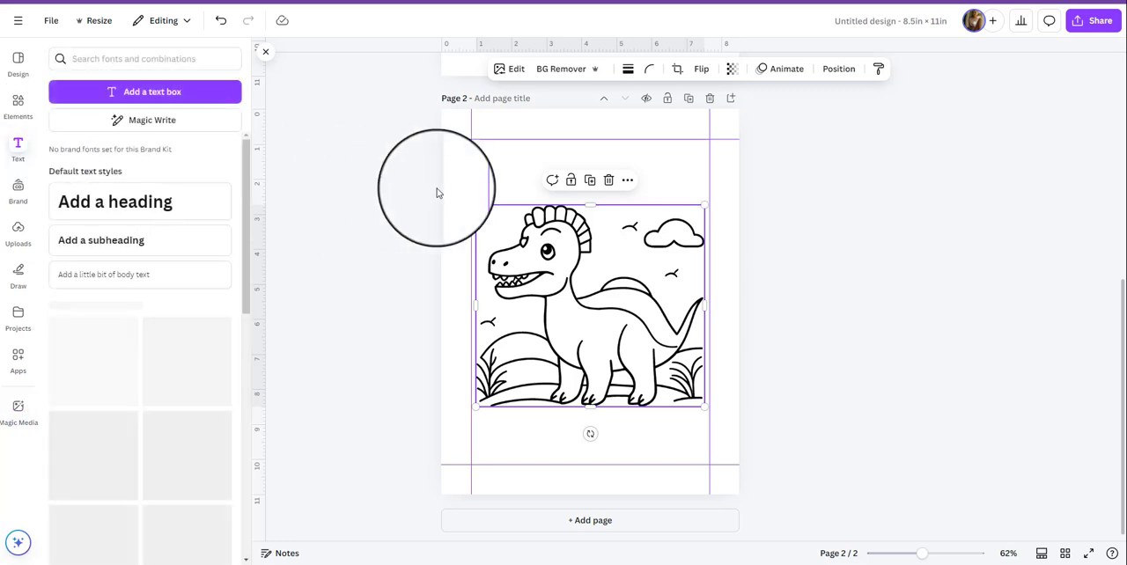
click(93, 199)
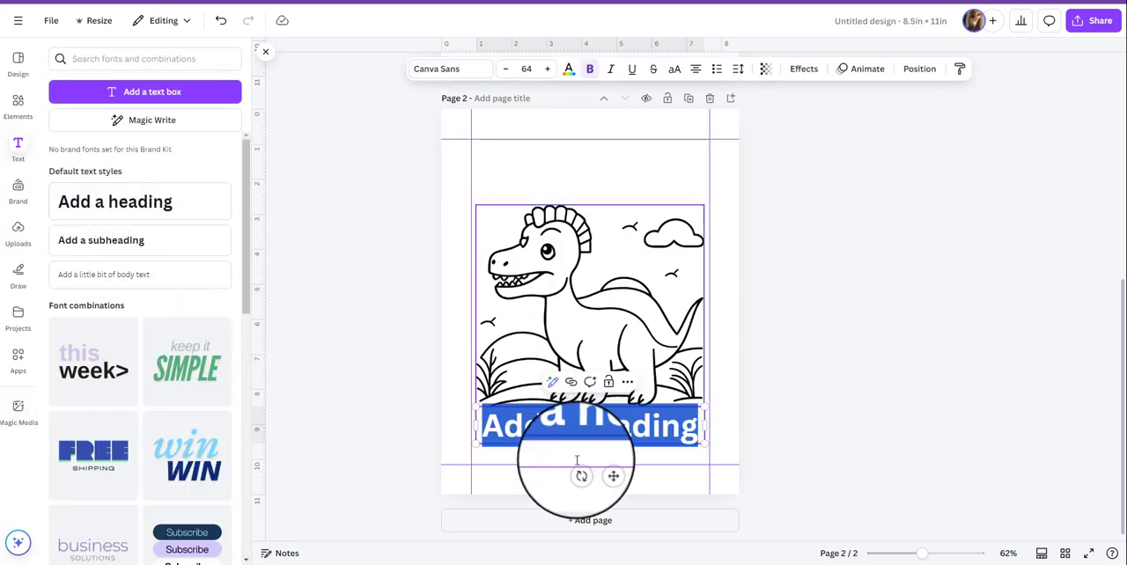
drag(593, 410, 605, 192)
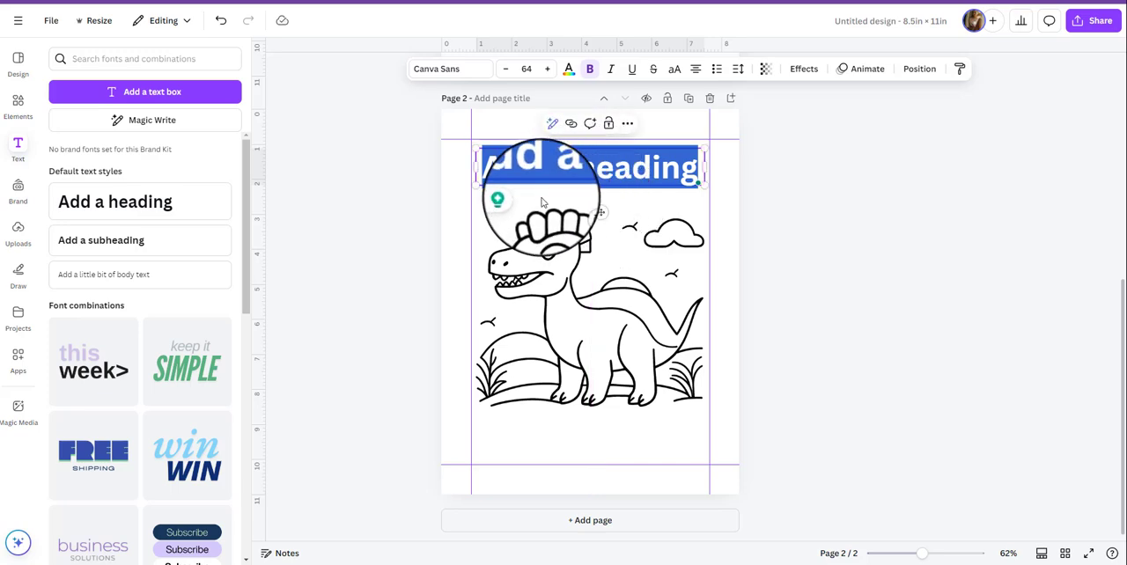
text(Color m)
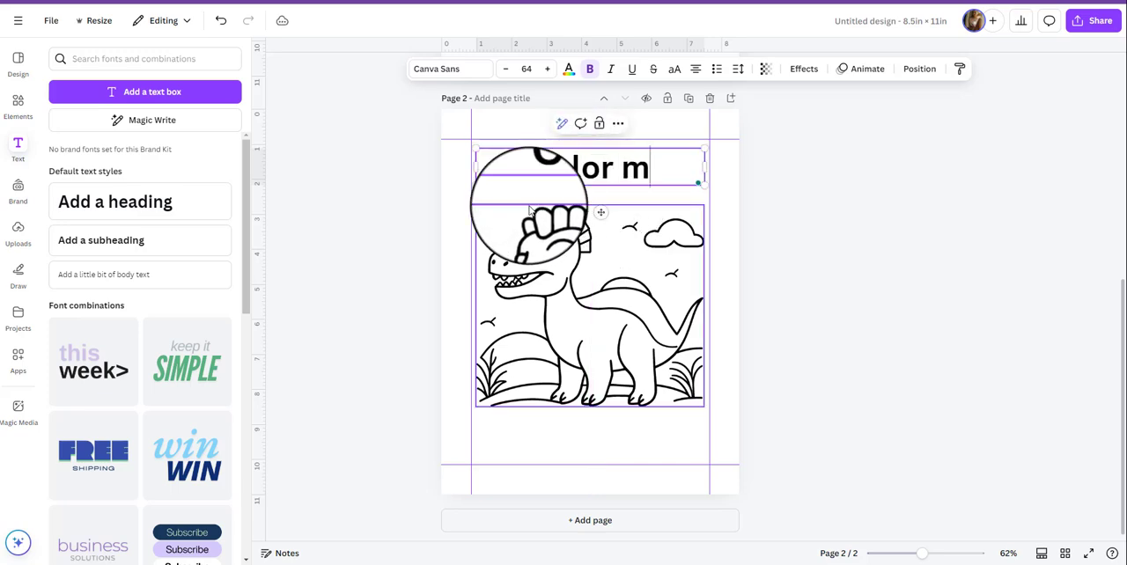
text(e)
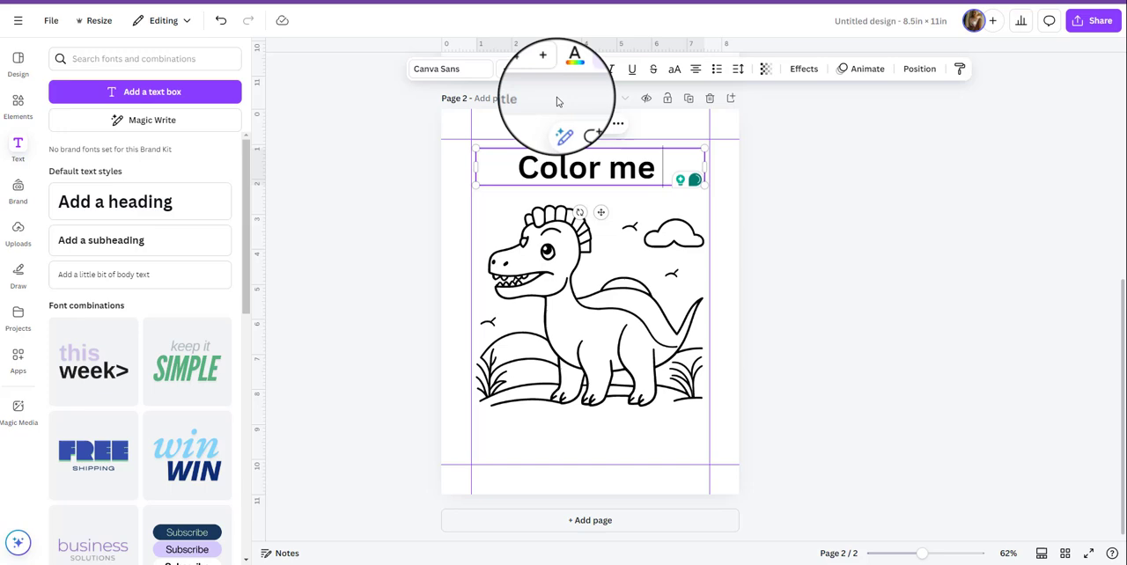
Set the font of the "Color me" heading to Anton.
click(464, 72)
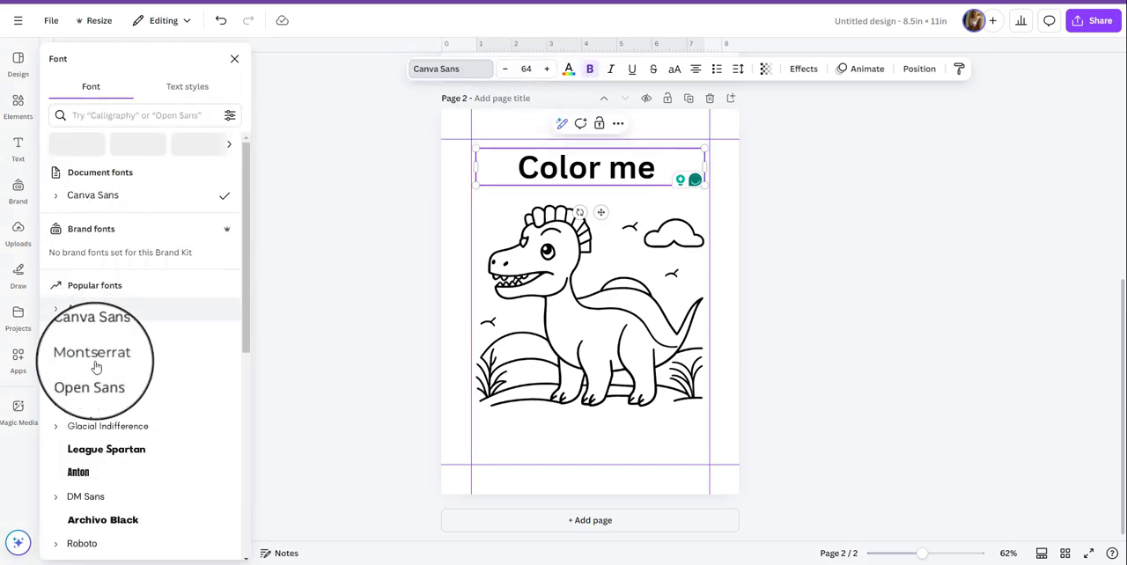
scroll(113, 440, down, 1)
scroll(124, 449, down, 1)
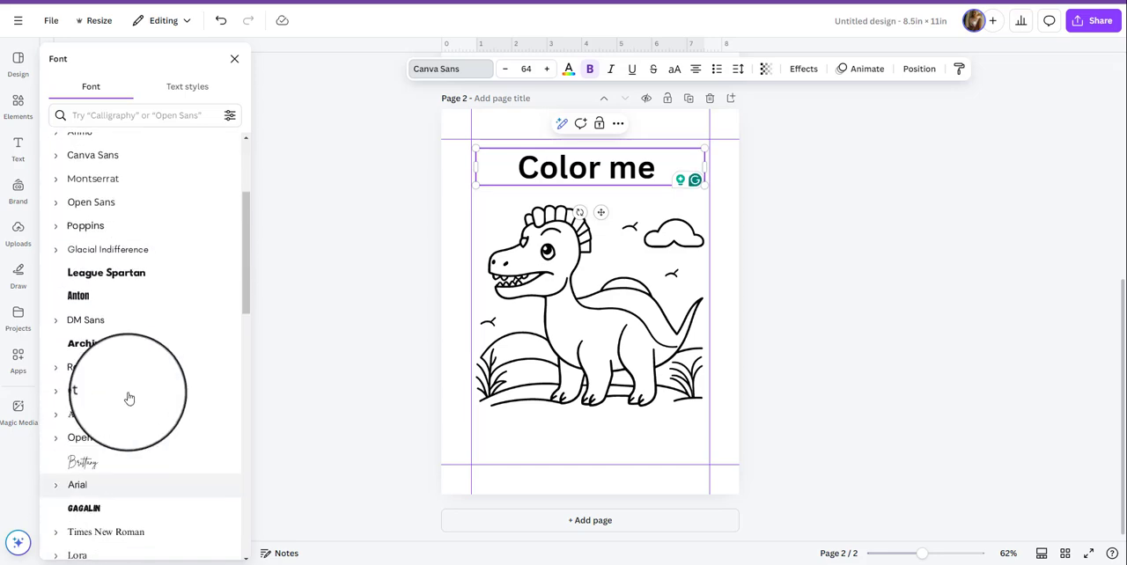
click(121, 303)
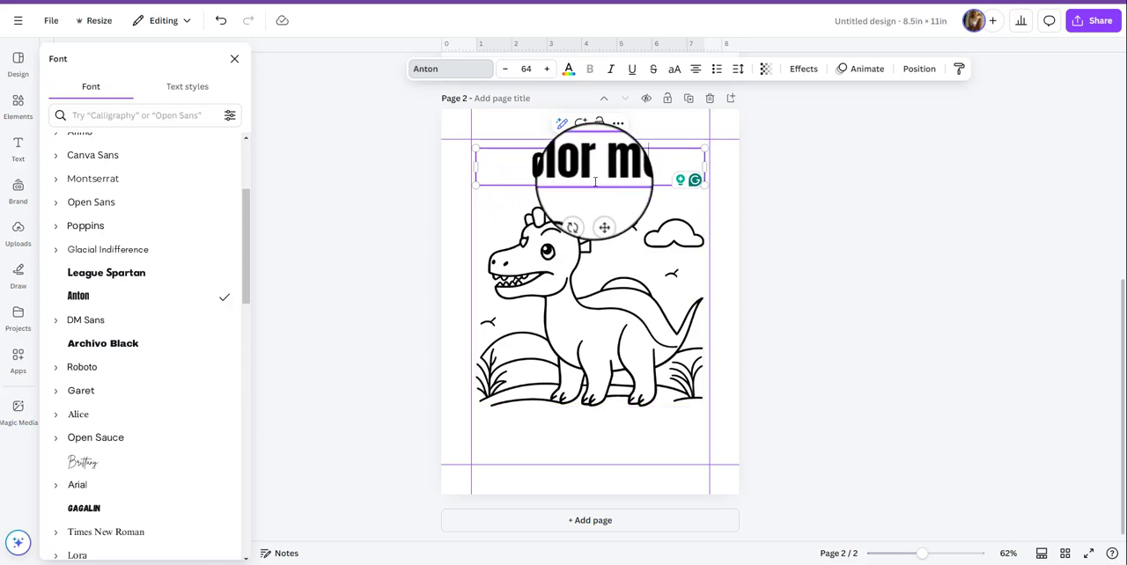
click(814, 262)
click(602, 175)
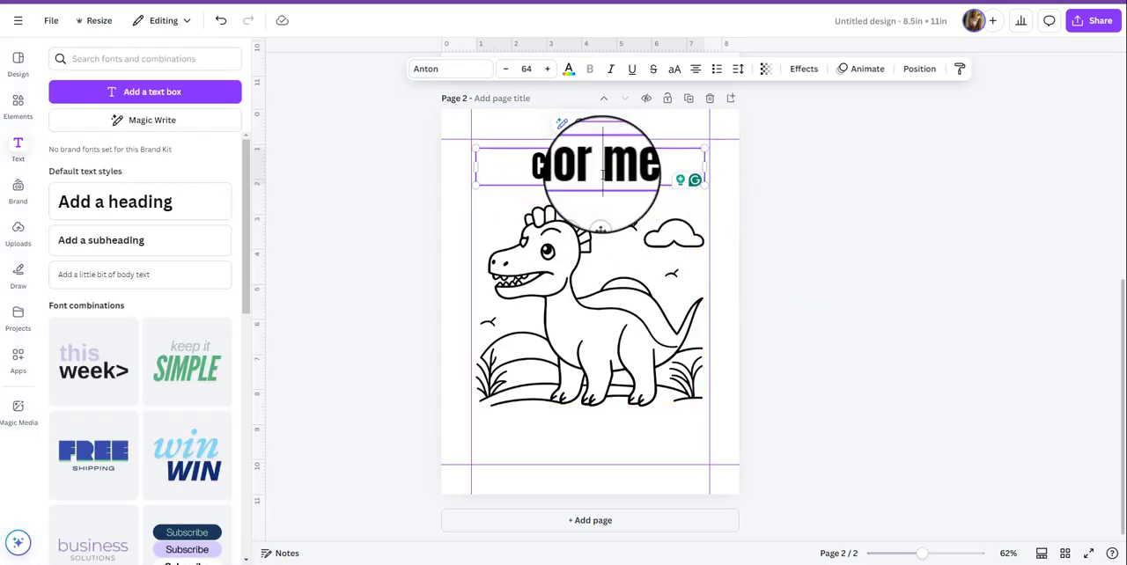
drag(530, 169, 645, 177)
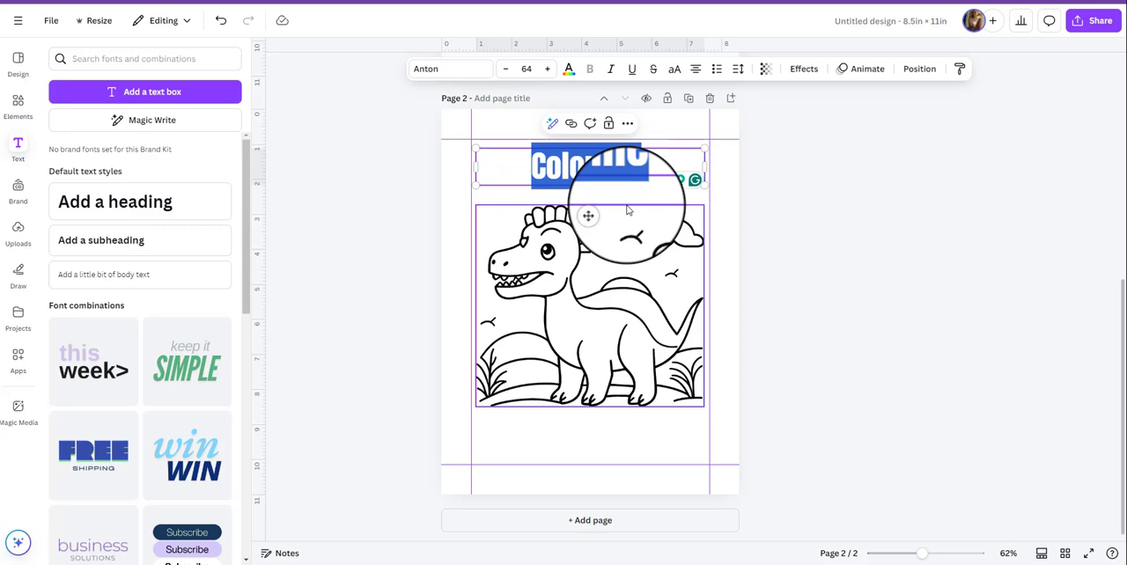
Search the elements for "stars" and add the graphic of three outlined stars to page 2.
click(16, 106)
click(111, 58)
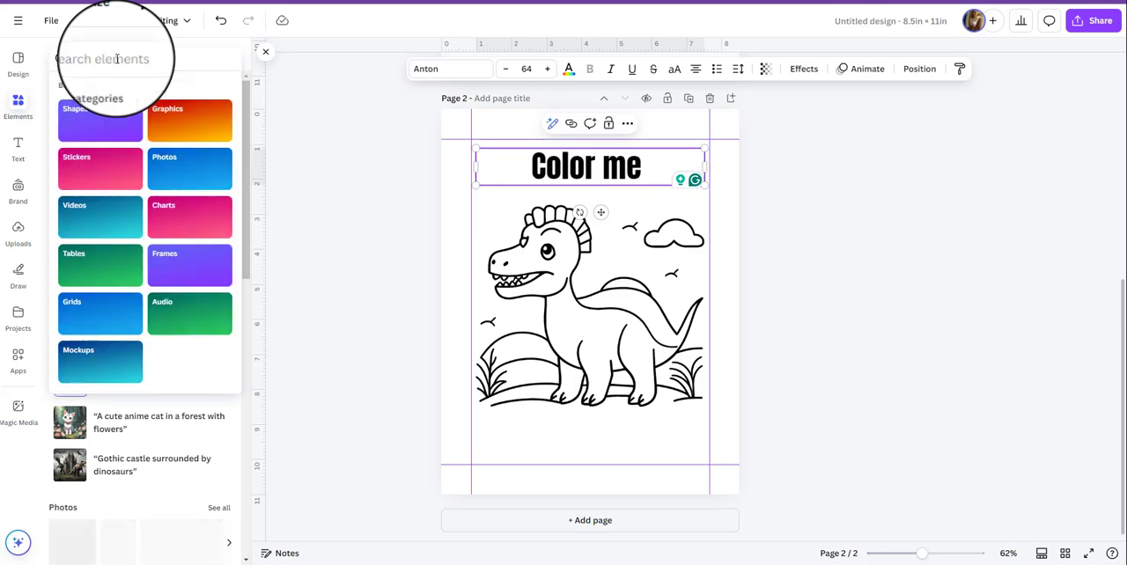
text(stars)
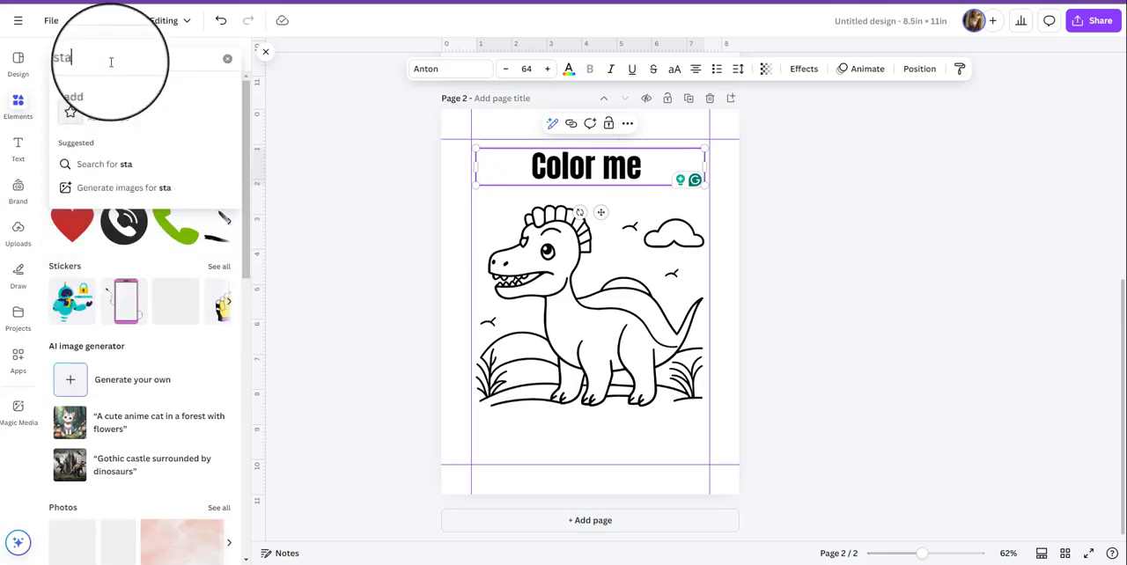
click(93, 108)
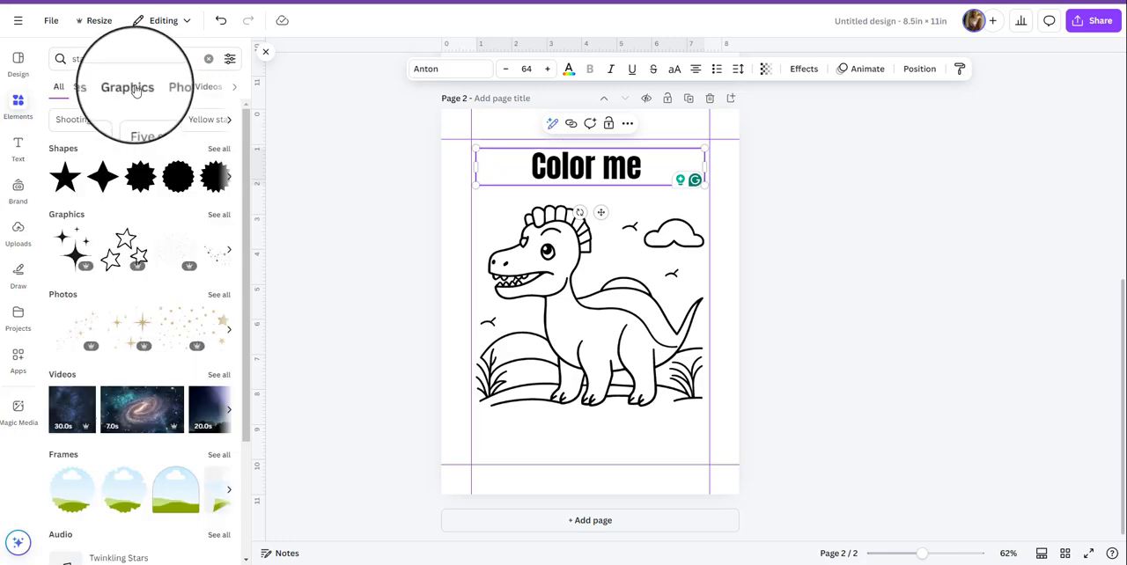
click(135, 89)
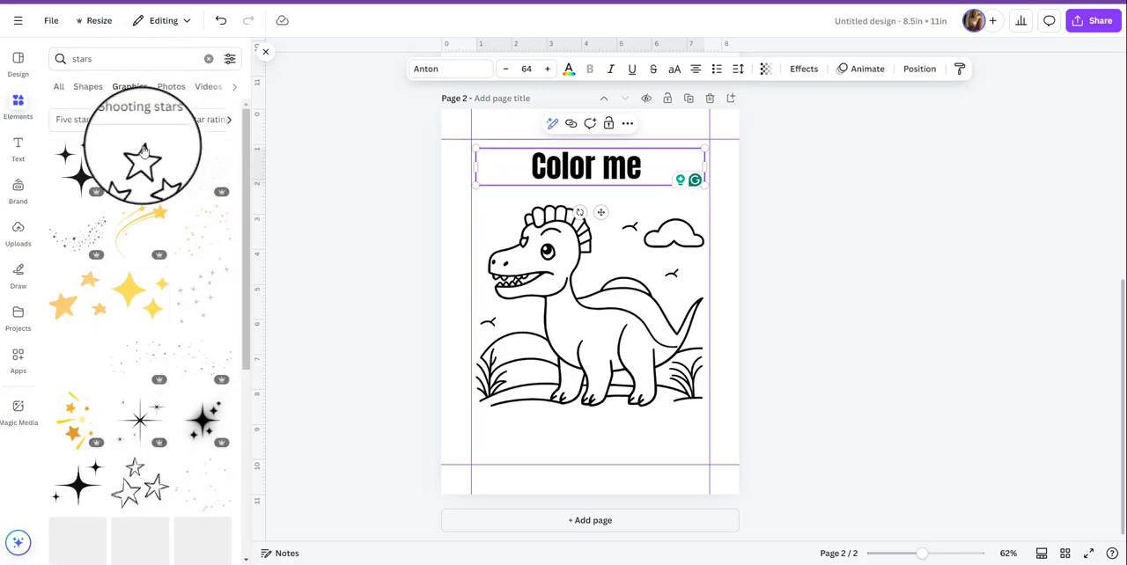
click(143, 163)
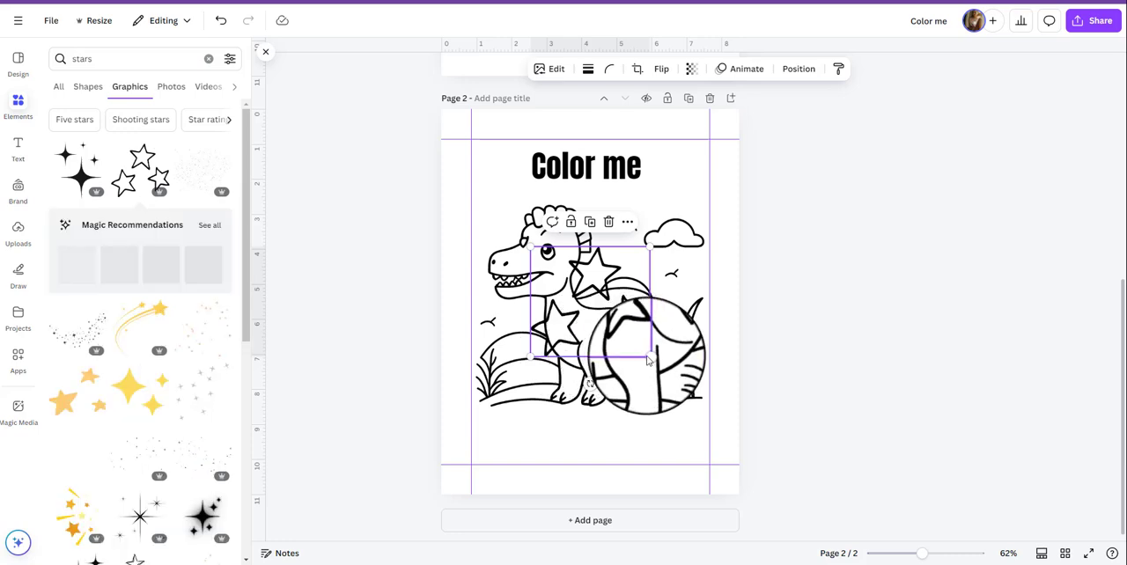
Shrink and tilt the three-star graphic and place it to the left of the "Color me" heading, inside the margin guides.
drag(650, 358, 584, 297)
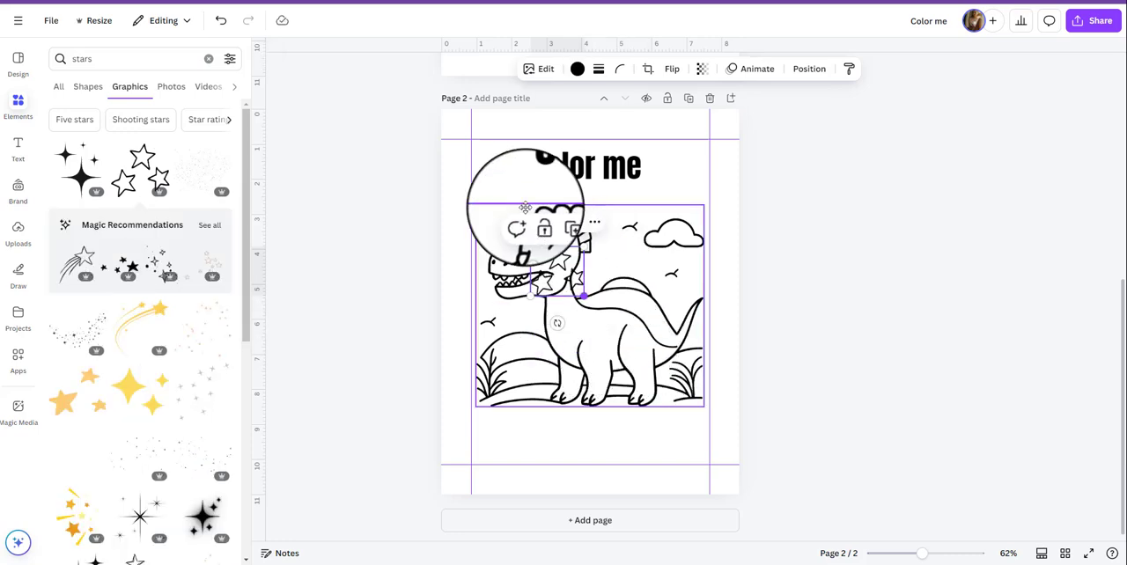
drag(525, 208, 471, 159)
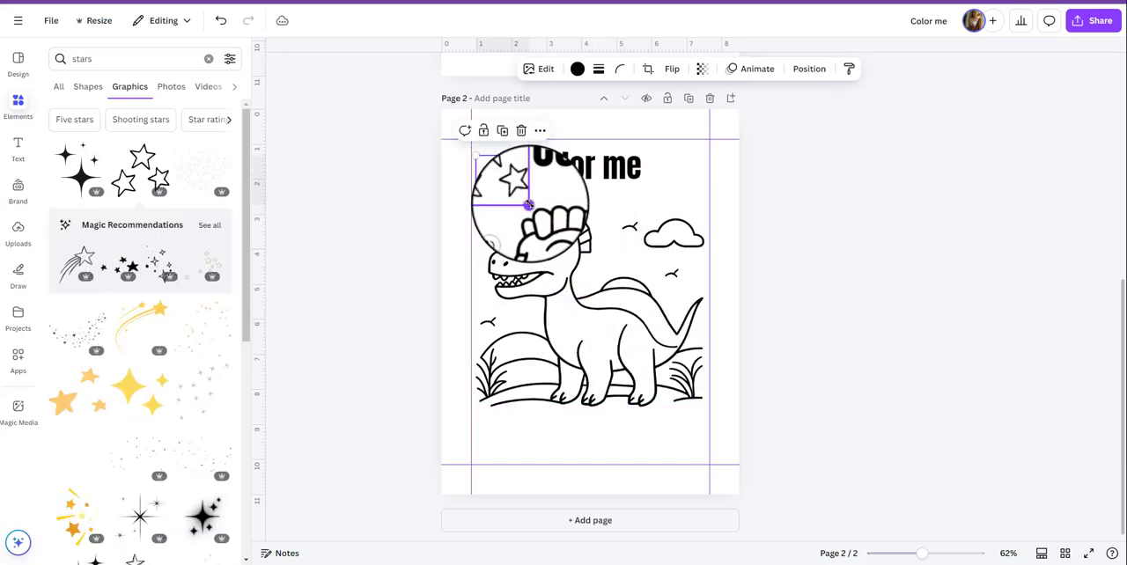
mouse_move(529, 204)
mouse_down()
mouse_move(518, 195)
mouse_move(525, 217)
mouse_up()
click(506, 175)
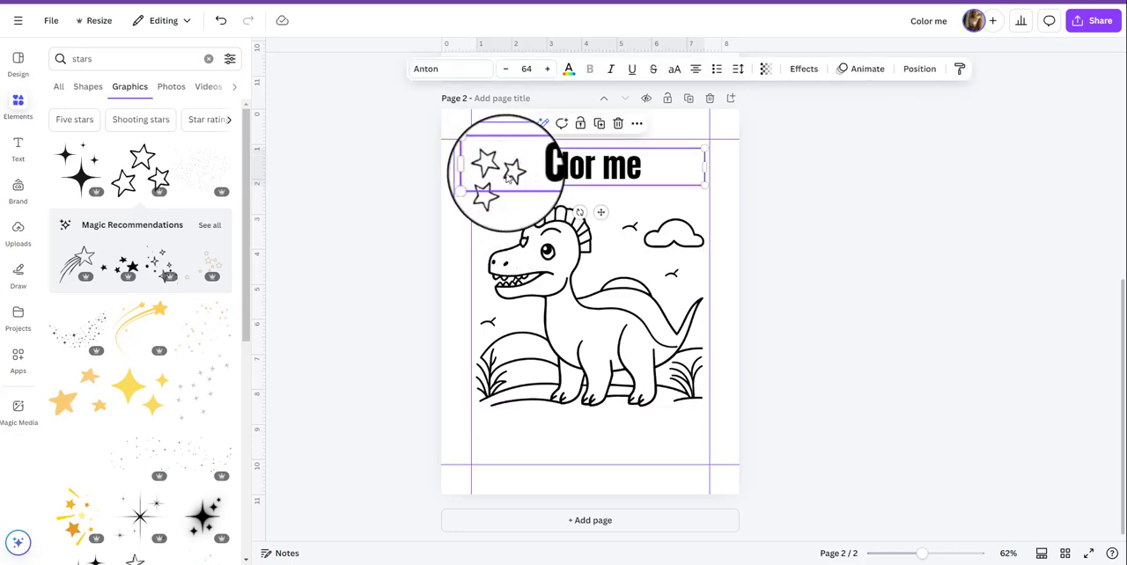
click(506, 175)
click(495, 191)
drag(494, 191, 499, 202)
scroll(206, 323, down, 5)
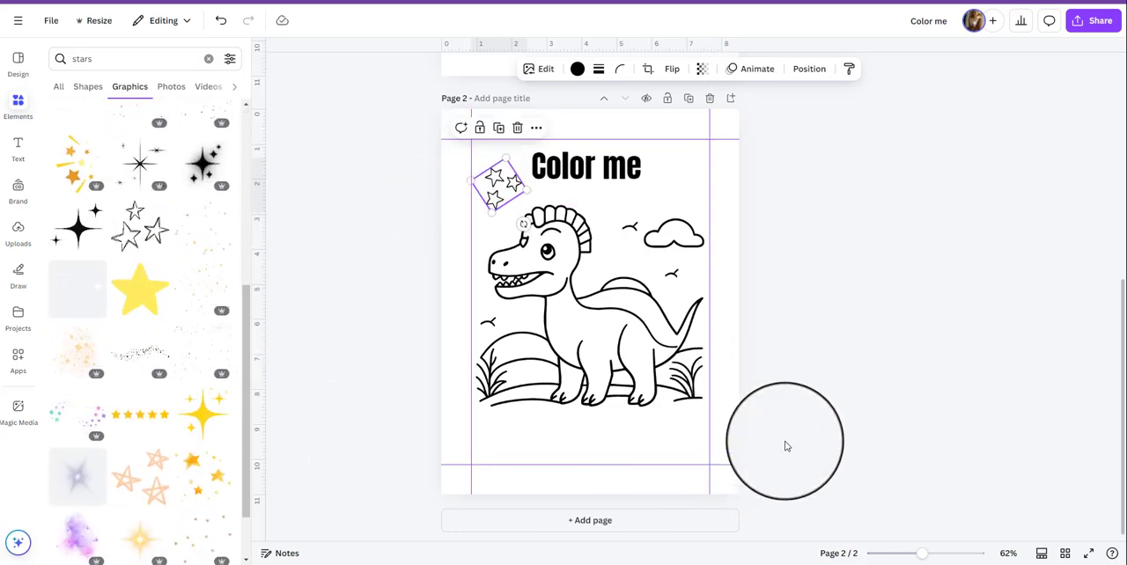
click(785, 445)
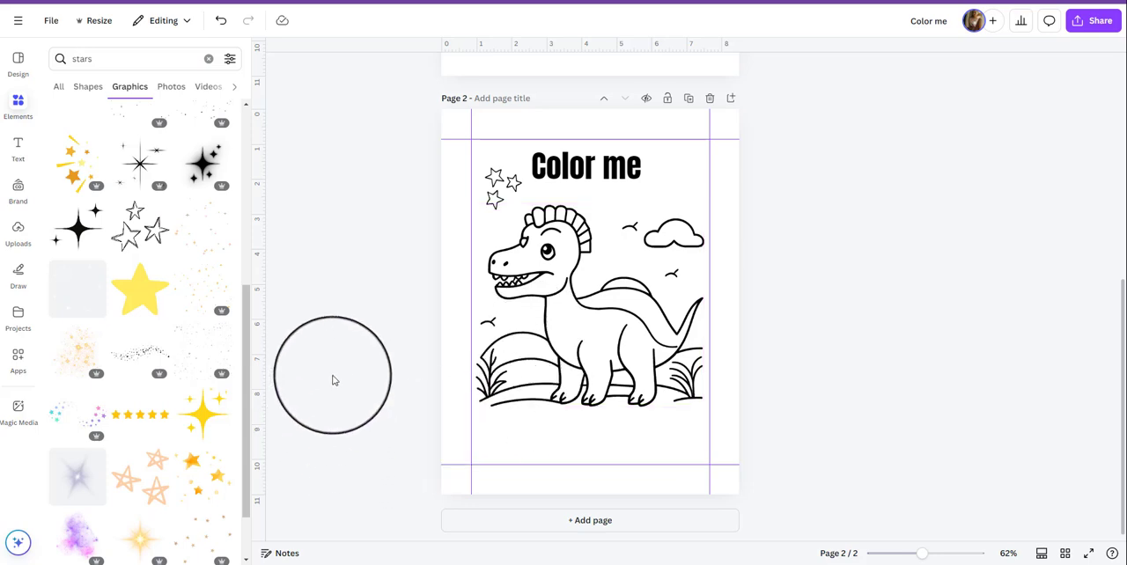
Insert a blank page between the two dinosaur coloring pages.
scroll(333, 380, up, 4)
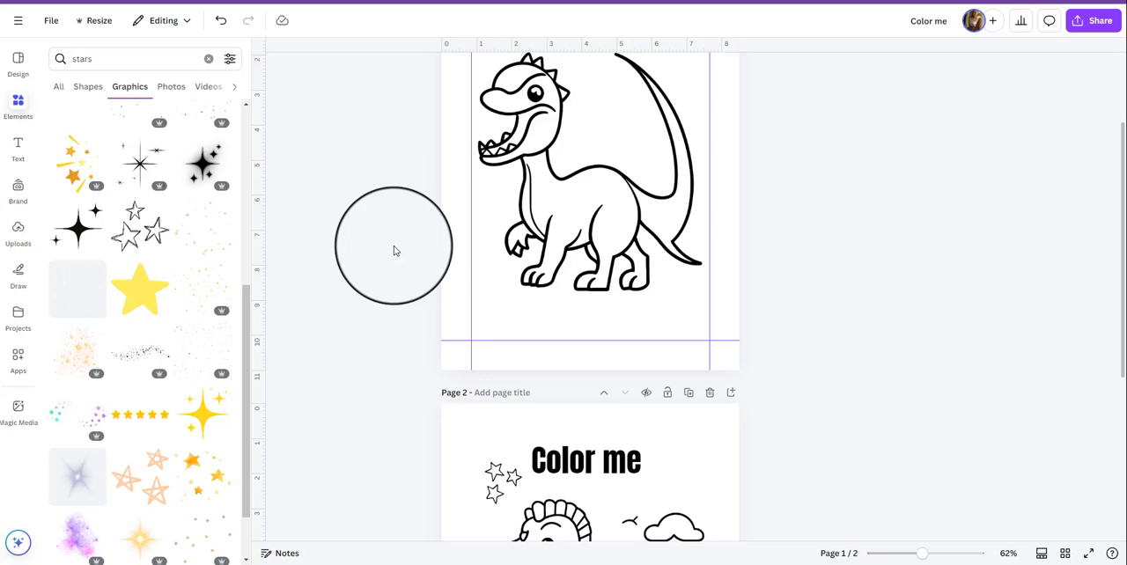
drag(394, 251, 624, 279)
scroll(622, 314, down, 5)
scroll(619, 224, up, 3)
click(624, 277)
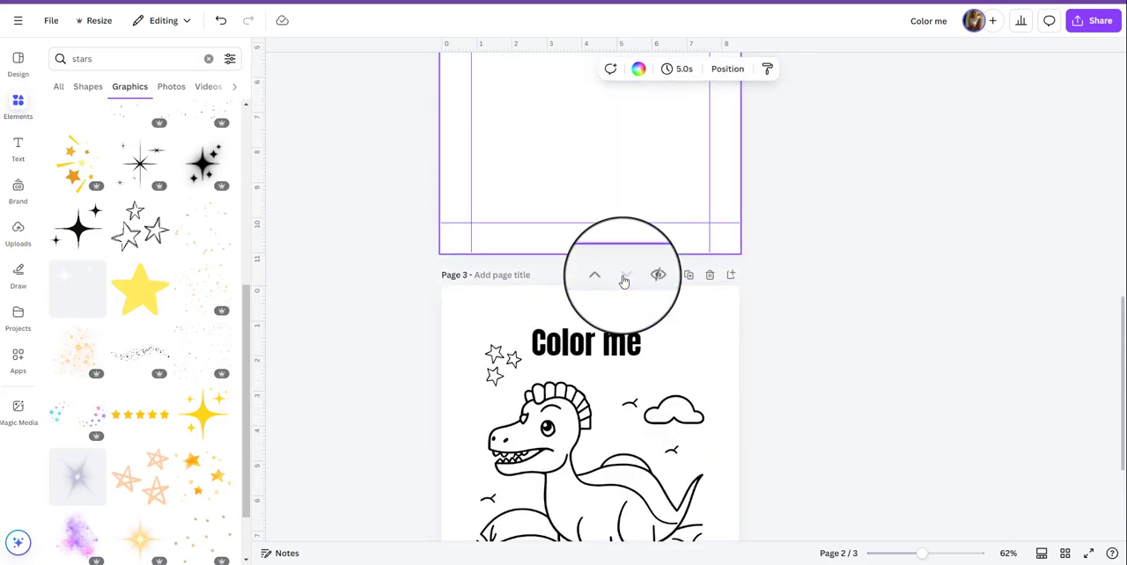
scroll(629, 269, up, 5)
scroll(535, 196, up, 2)
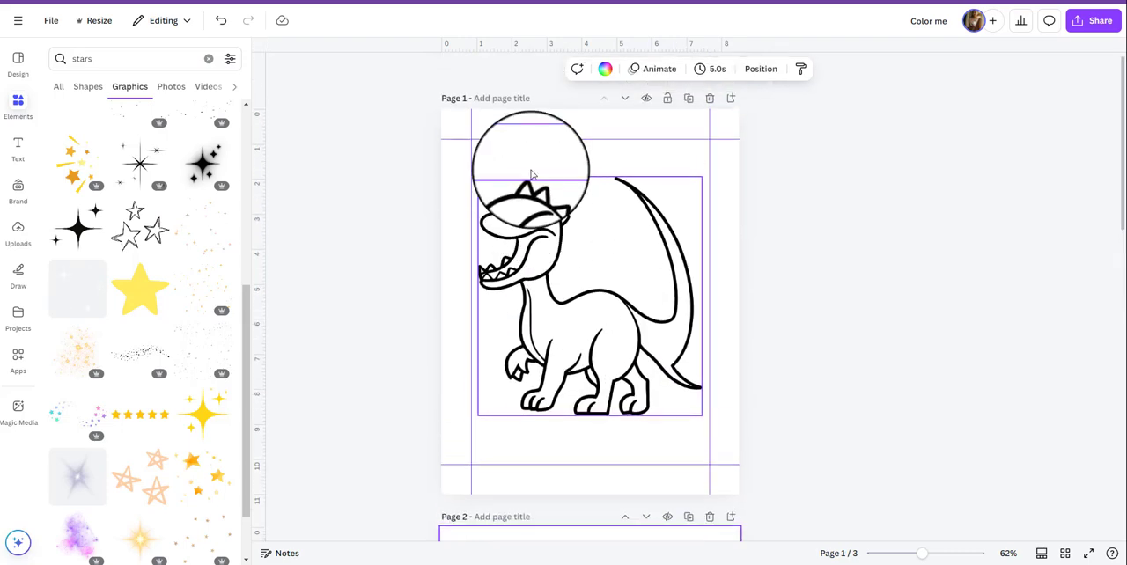
Add a blank page after the "Color me" dinosaur page at the end of the design.
drag(624, 137, 619, 431)
scroll(556, 369, down, 10)
scroll(547, 349, down, 5)
scroll(598, 510, down, 5)
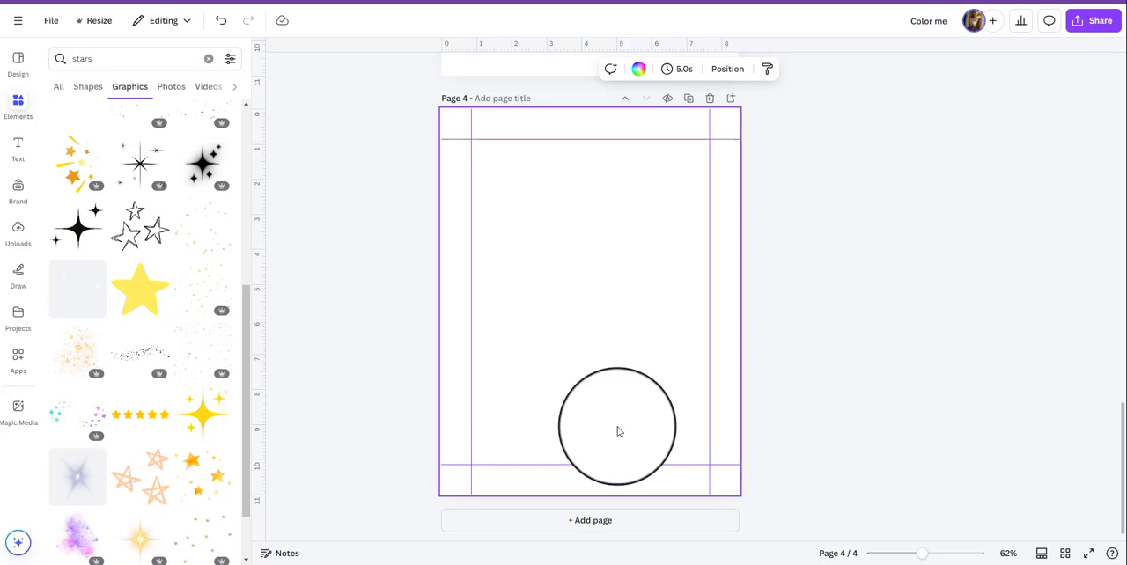
scroll(619, 431, up, 5)
drag(619, 432, 547, 378)
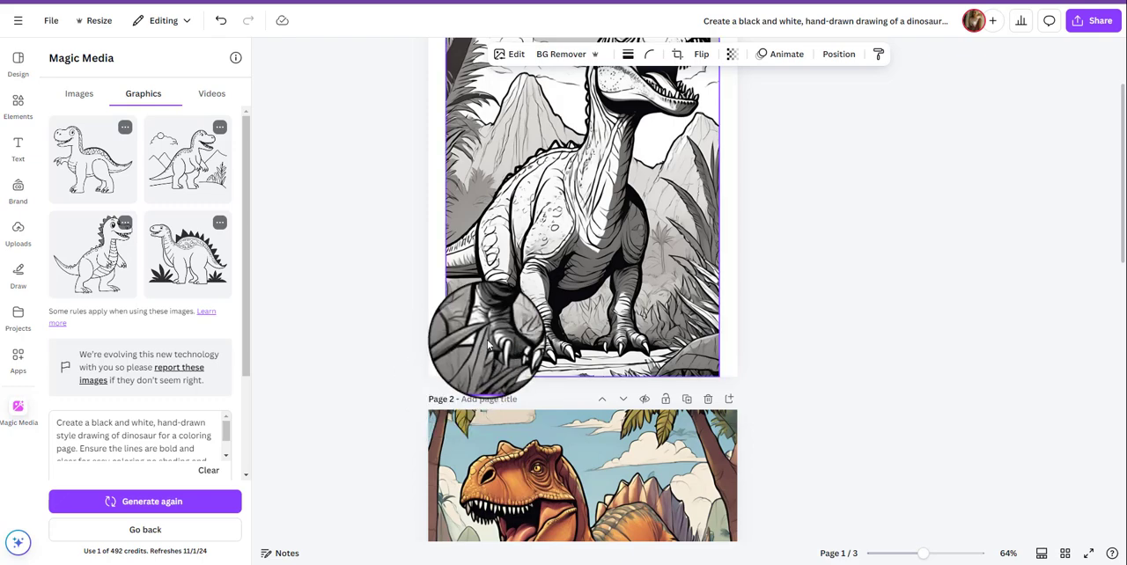
scroll(480, 352, down, 3)
scroll(487, 351, down, 4)
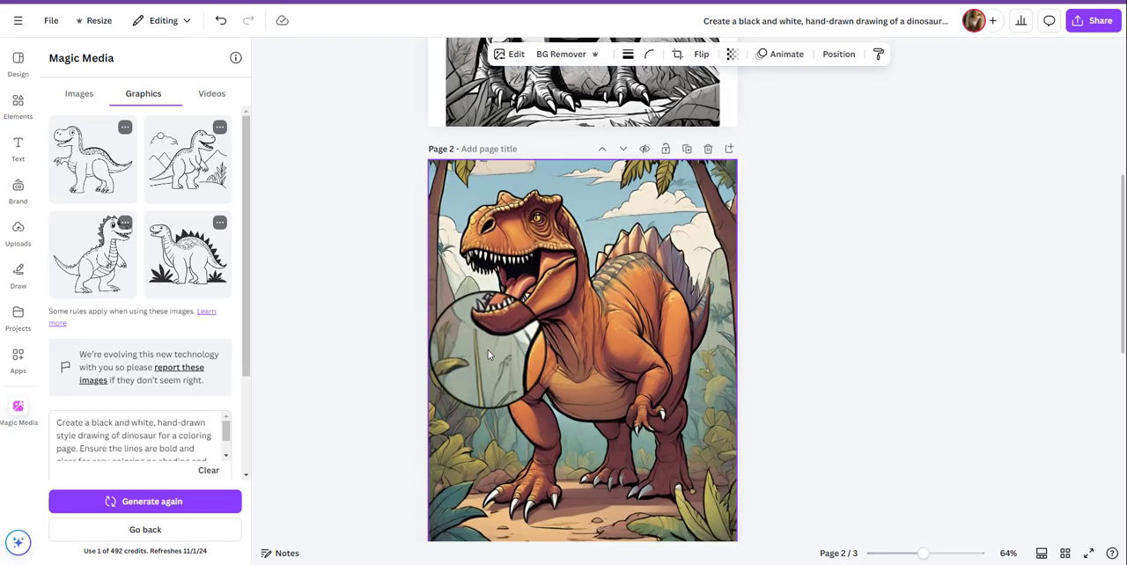
drag(188, 437, 98, 433)
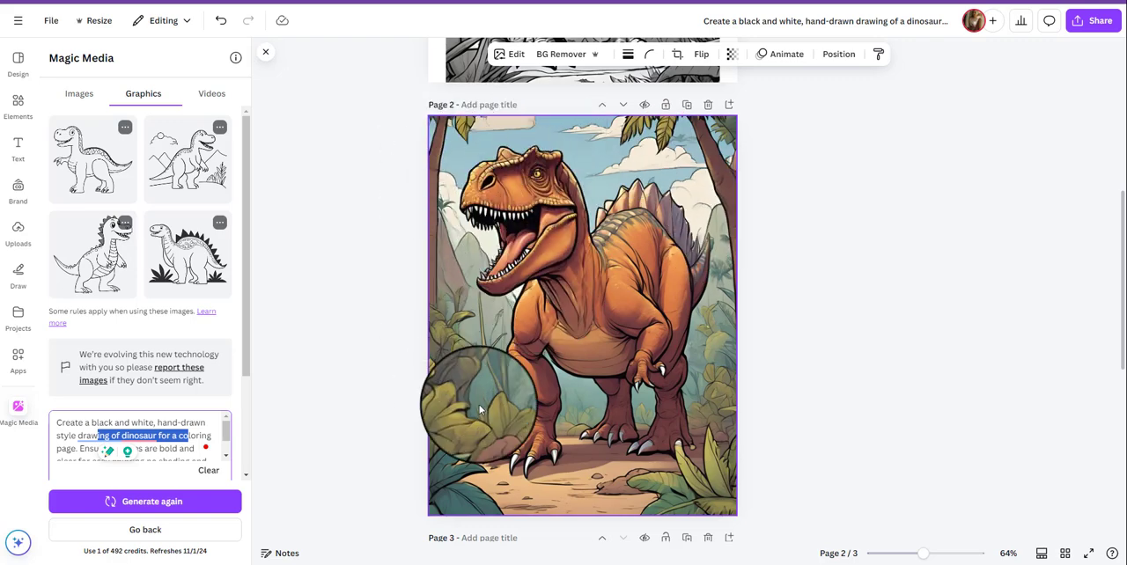
Shrink the black-and-white dinosaur image on page 1, tilt it slightly counterclockwise and place it in the page's upper left area.
scroll(643, 383, up, 5)
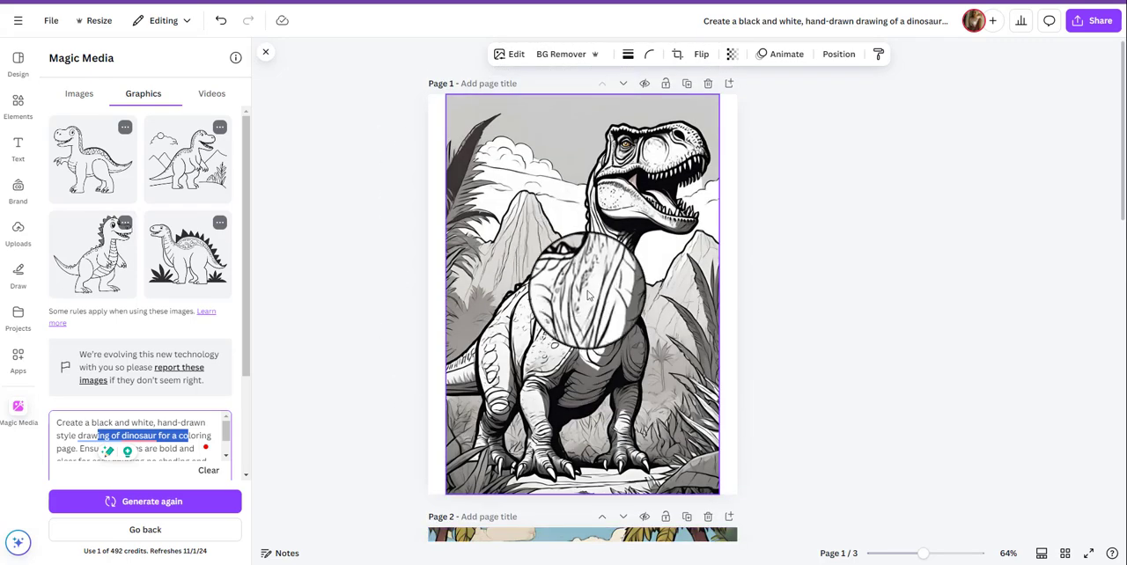
click(588, 295)
drag(718, 493, 624, 355)
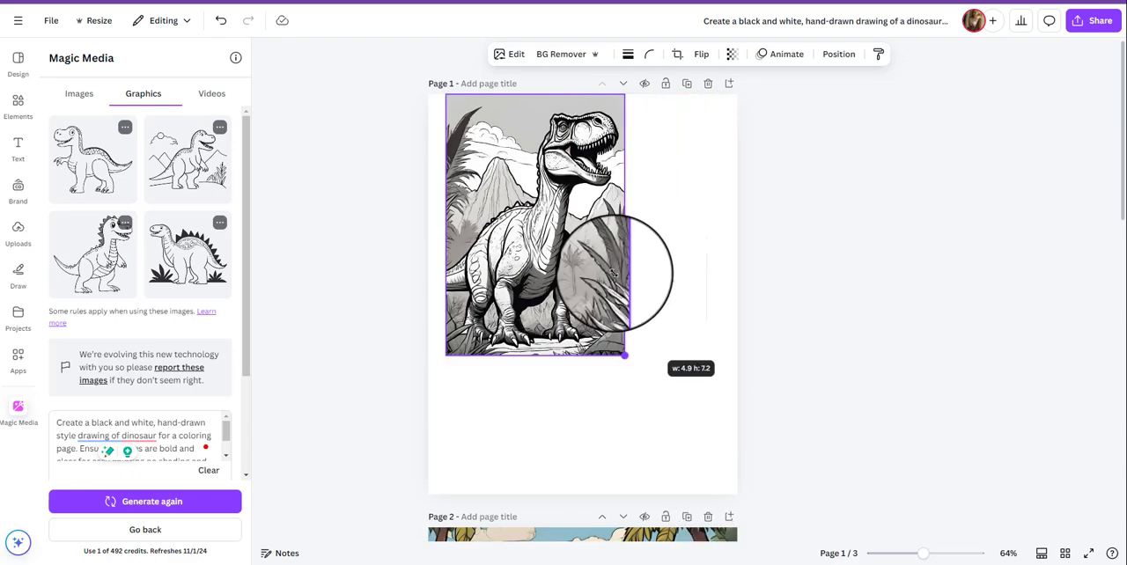
drag(613, 273, 568, 208)
drag(500, 159, 490, 219)
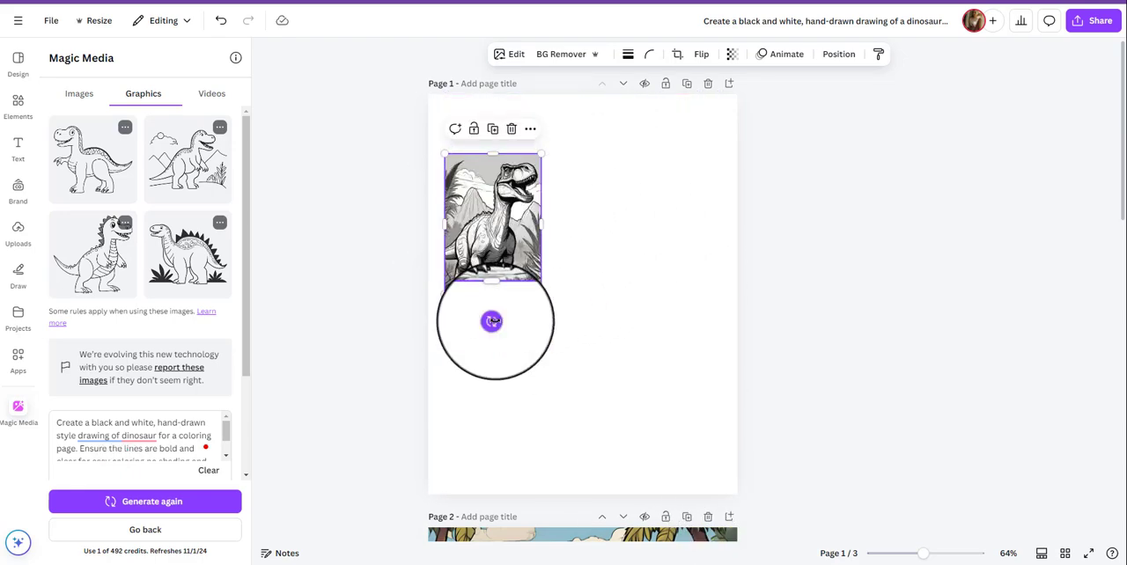
drag(491, 321, 510, 324)
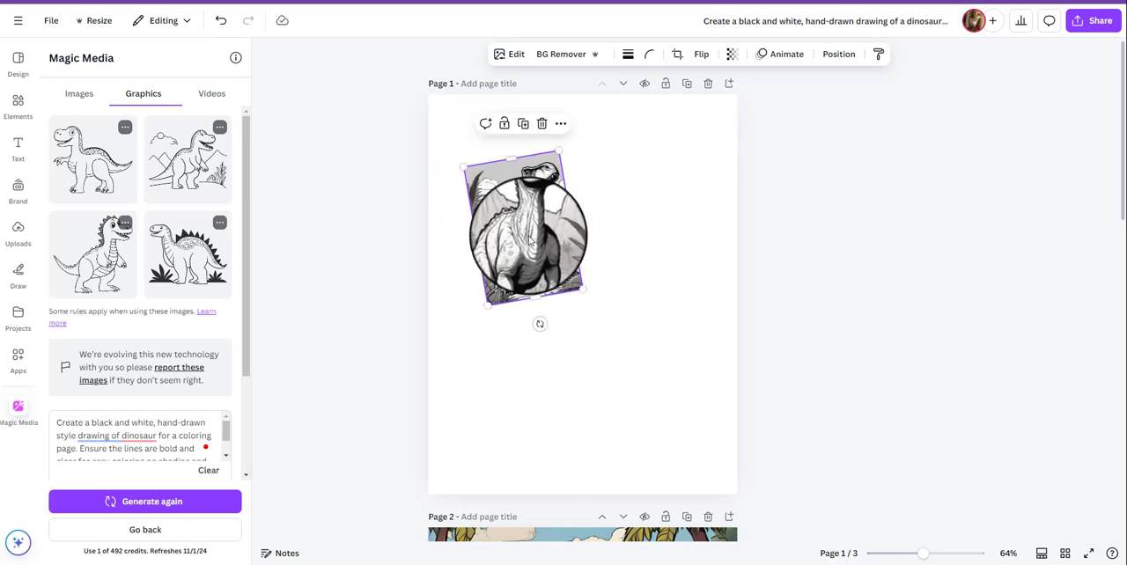
Duplicate the tilted dinosaur image, tilt the copy clockwise and place it beside the original with a slight overlap.
key(ctrl+d)
drag(535, 211, 616, 191)
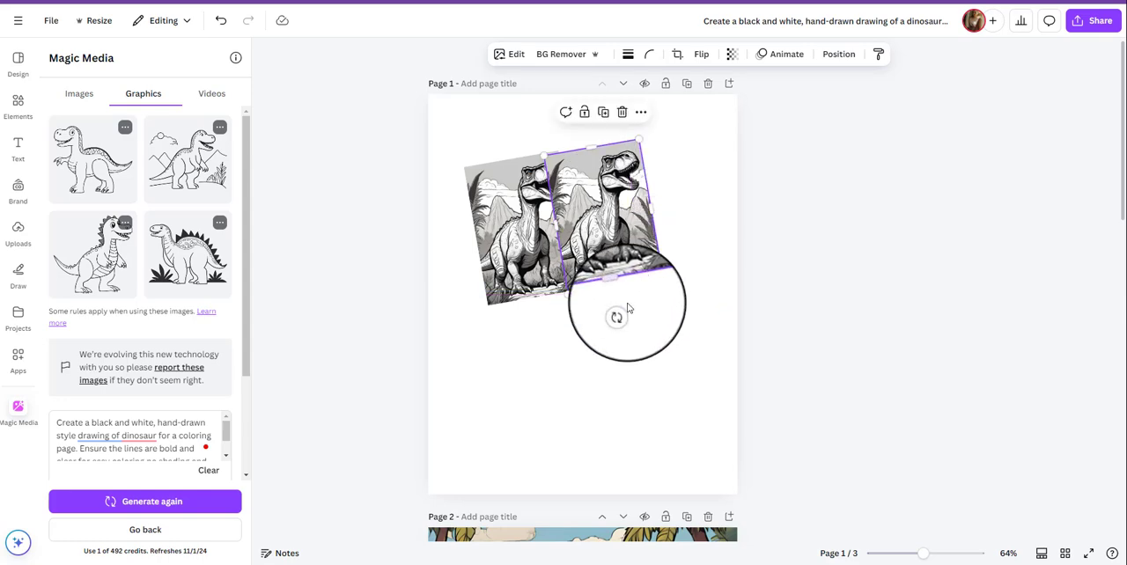
drag(616, 315, 578, 325)
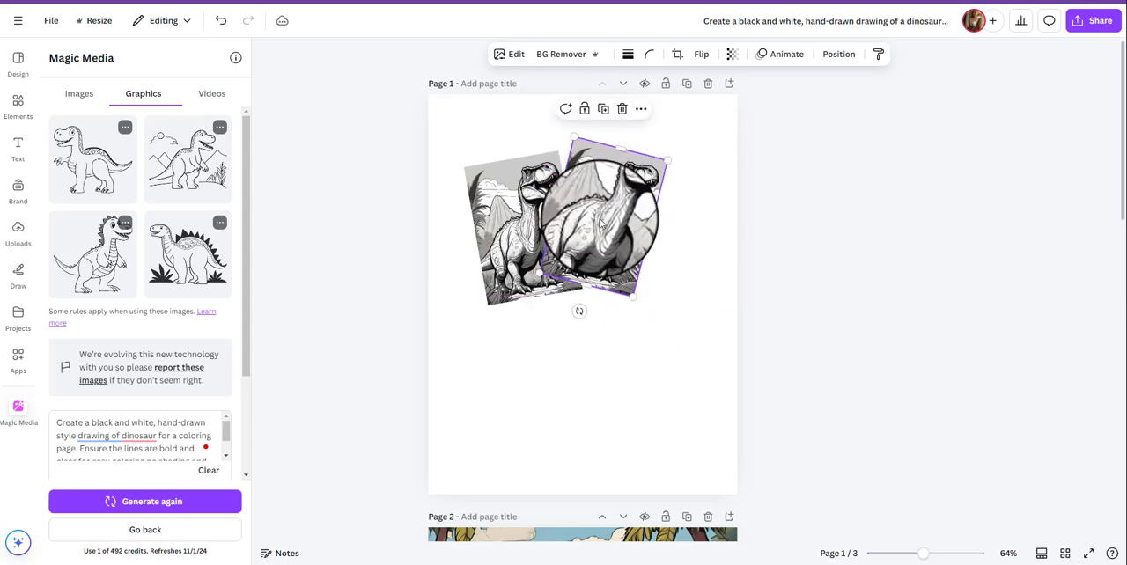
drag(601, 225, 605, 238)
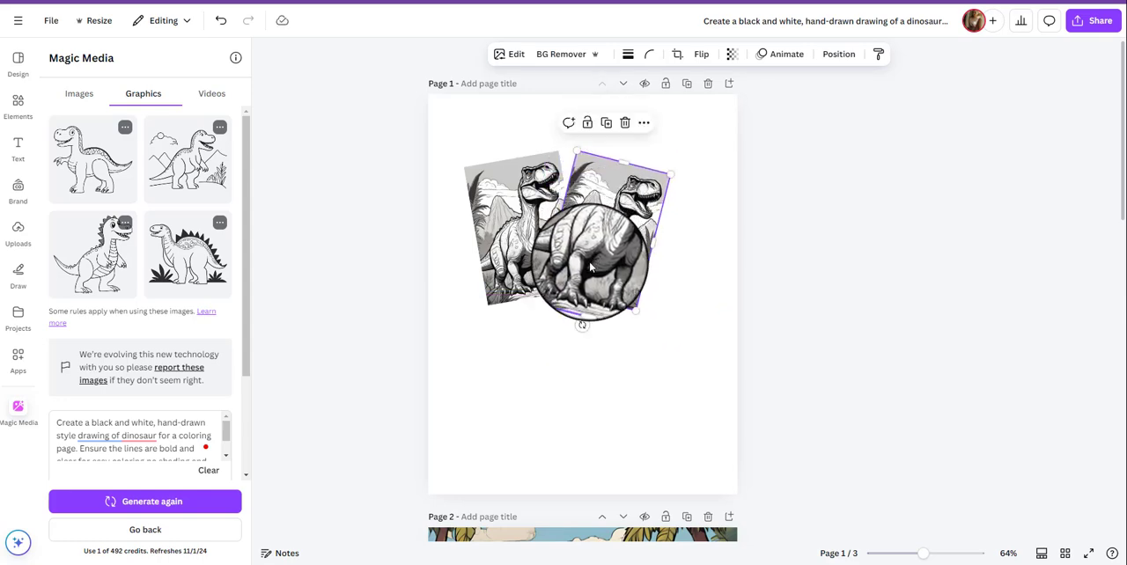
Paste a third copy of the tilted dinosaur image and place it below and overlapping the other two.
key(ctrl+v)
drag(532, 245, 566, 344)
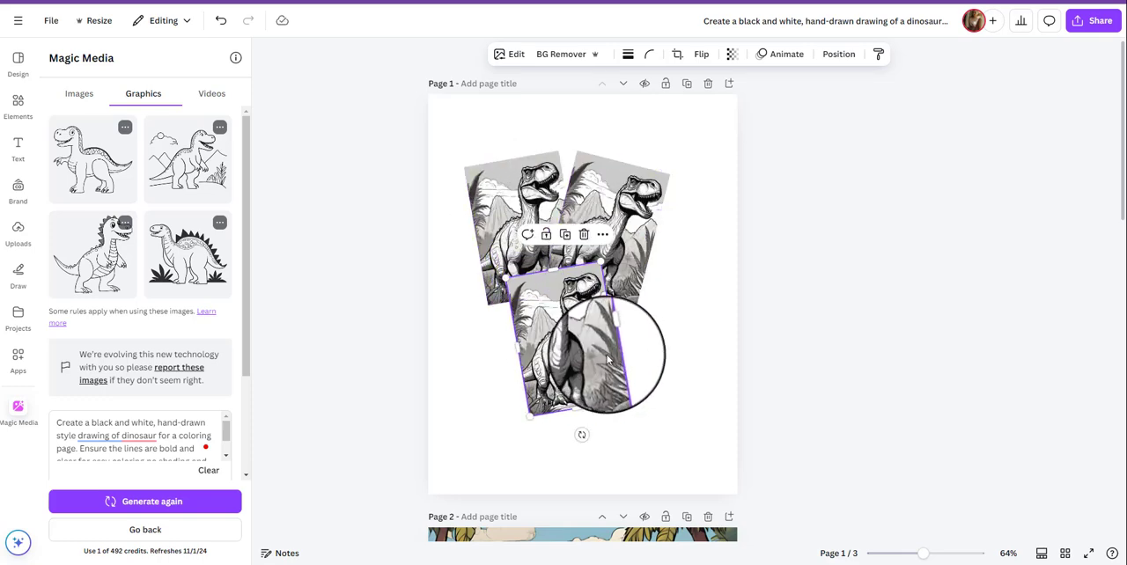
click(649, 361)
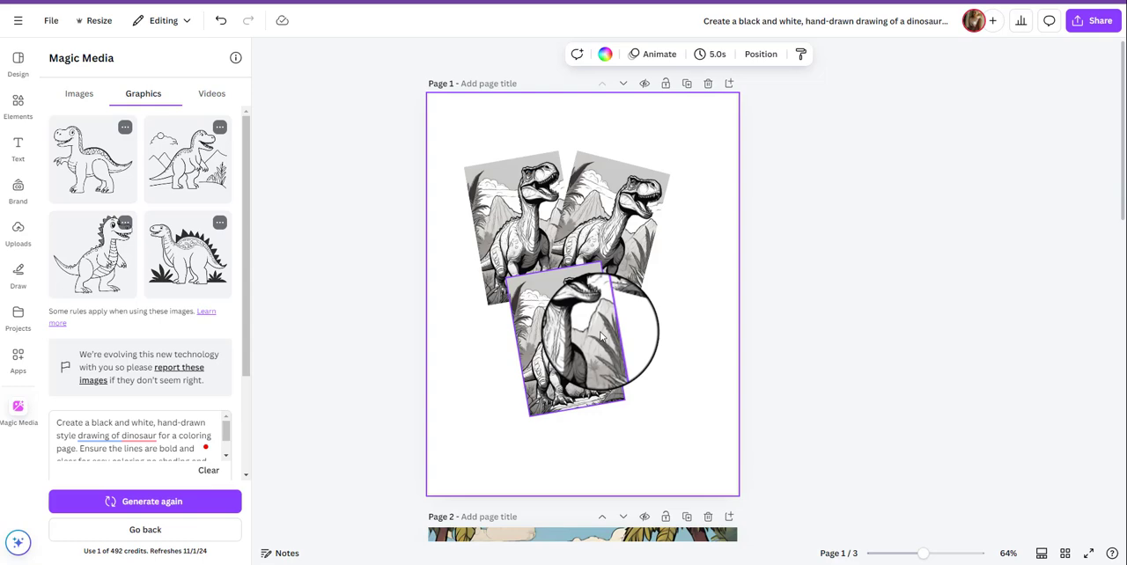
click(594, 379)
drag(594, 378, 595, 356)
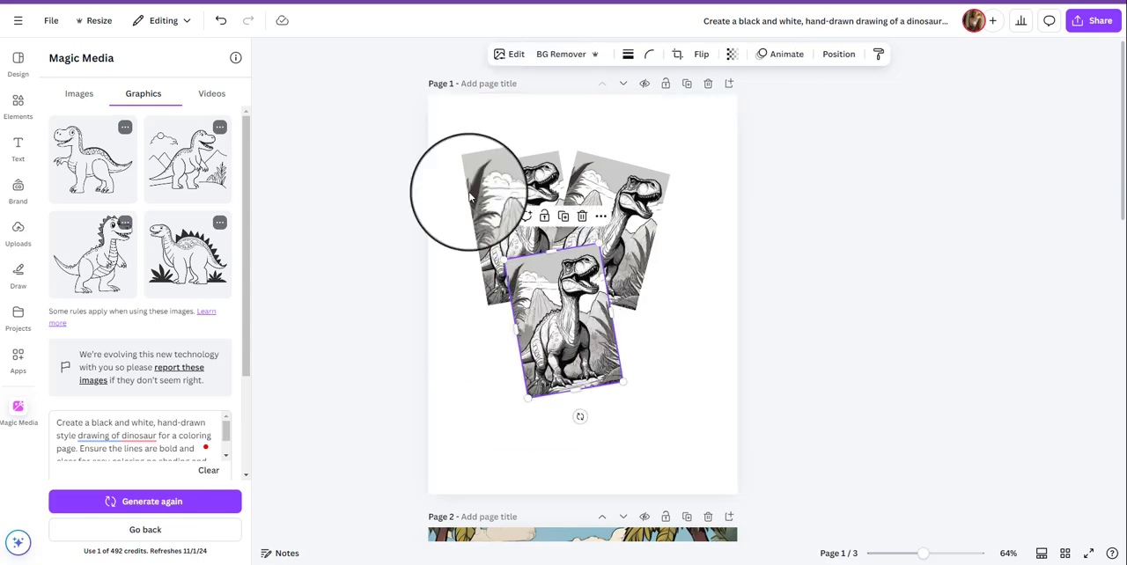
Add the three-line title "Dinosaur Coloring Book" in yellow Anton, size 87.9, over the orange dinosaur on page 2.
scroll(656, 327, down, 1)
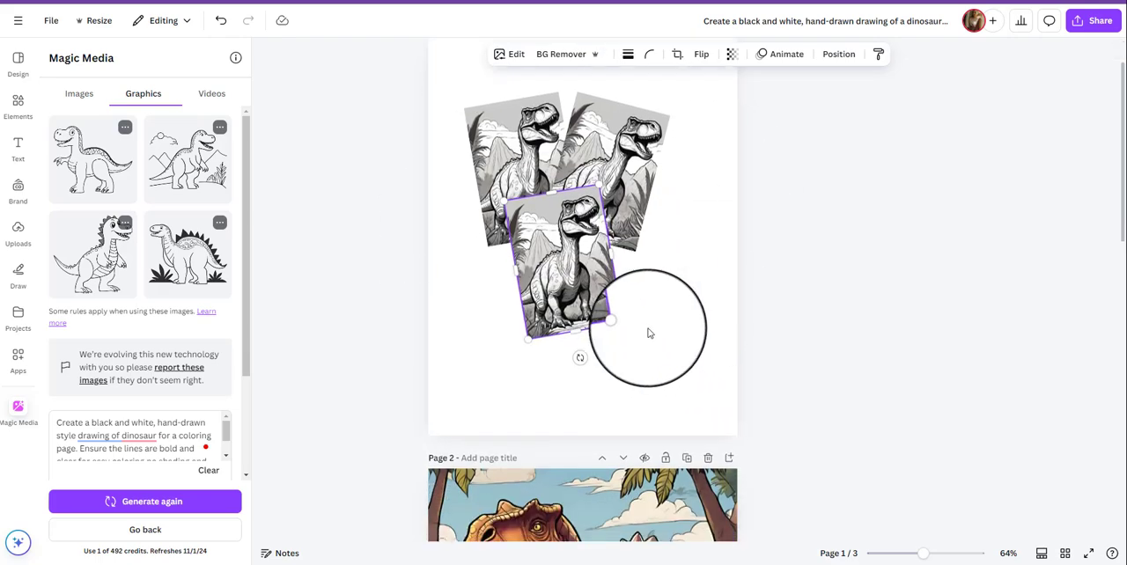
scroll(498, 322, down, 6)
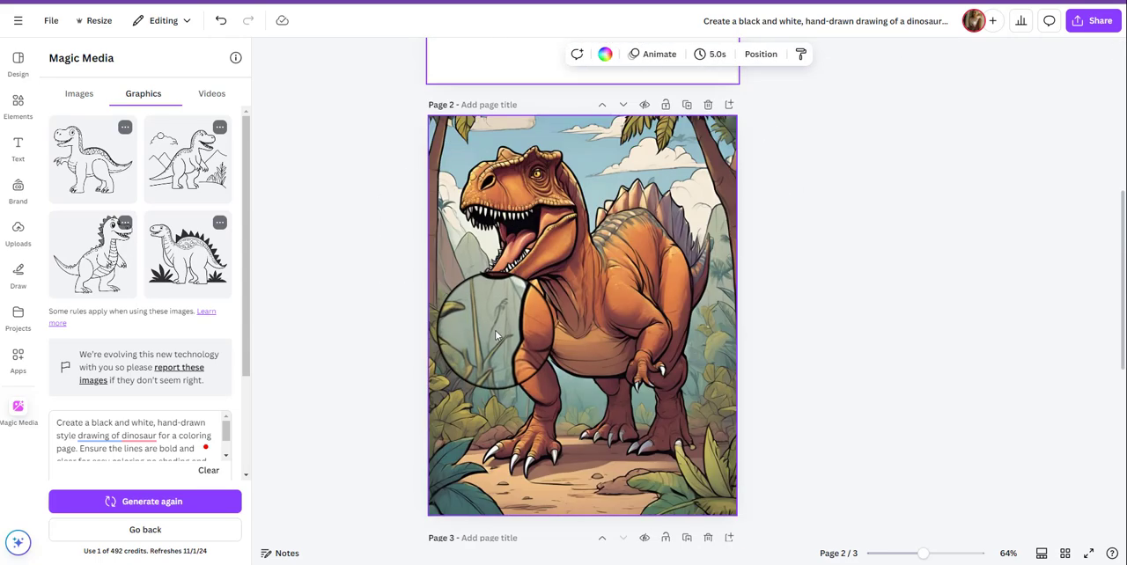
text(Dinosaur Coloring Book)
drag(582, 302, 588, 299)
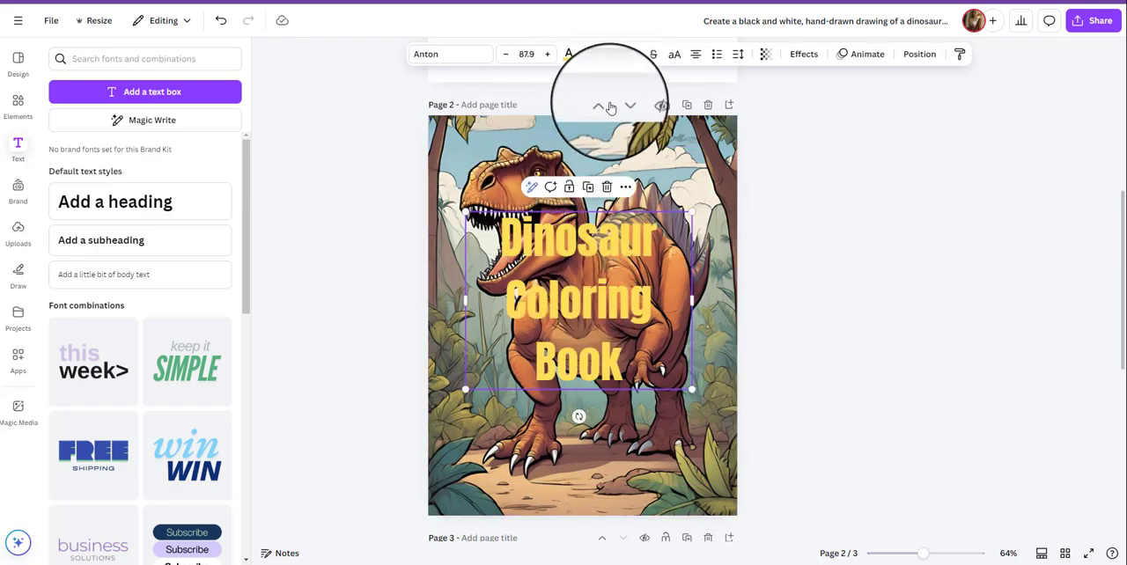
Add a square shape to page 2 and enlarge it to about 5.75 x 5.54 in over the title area.
click(18, 104)
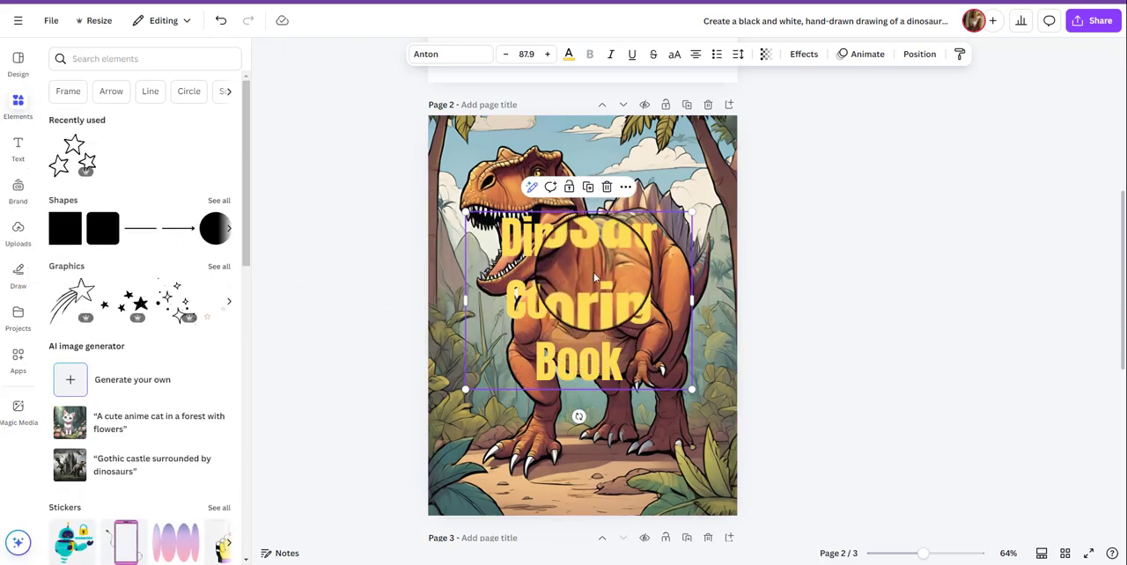
drag(66, 231, 519, 337)
click(70, 234)
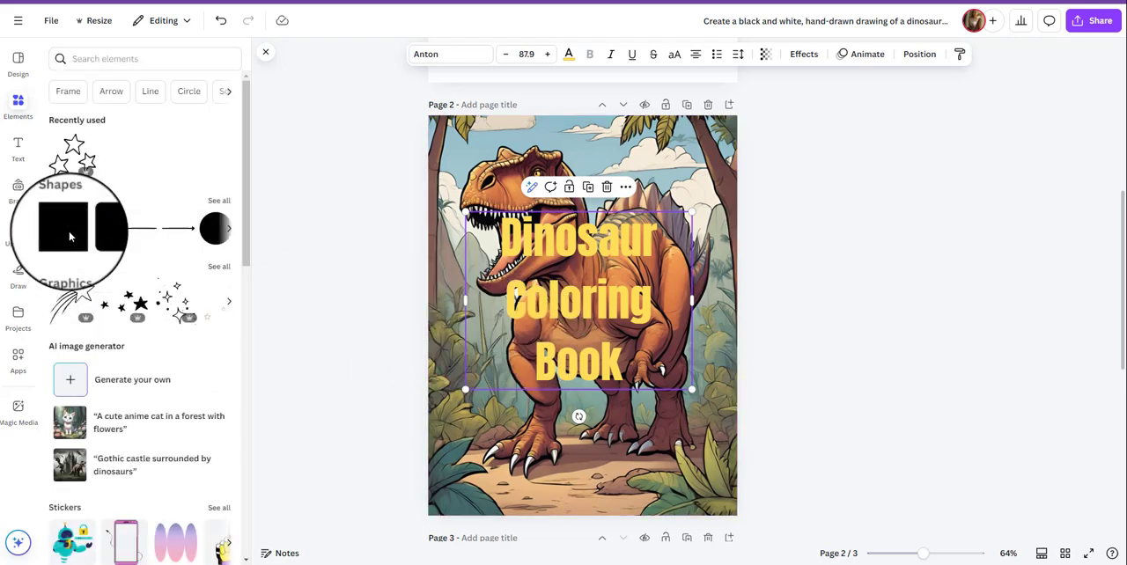
click(69, 235)
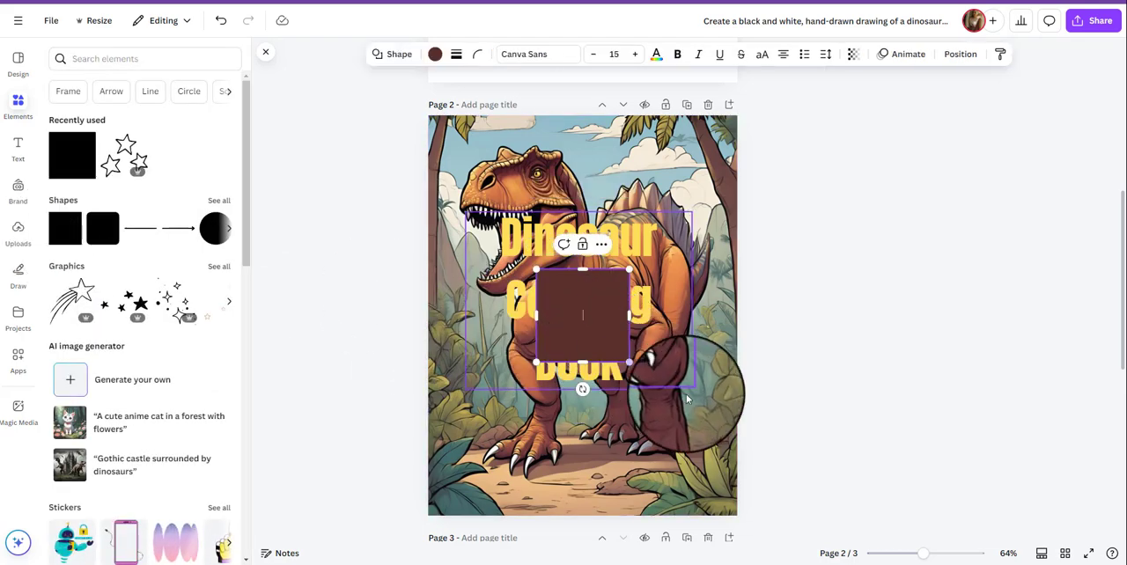
drag(551, 304, 523, 256)
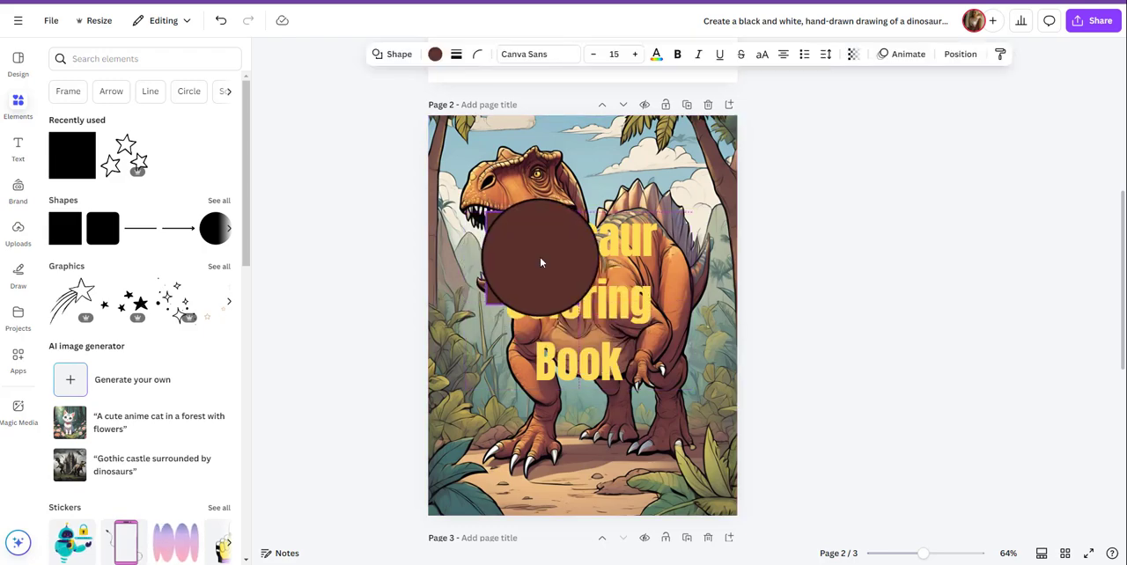
drag(577, 305, 695, 413)
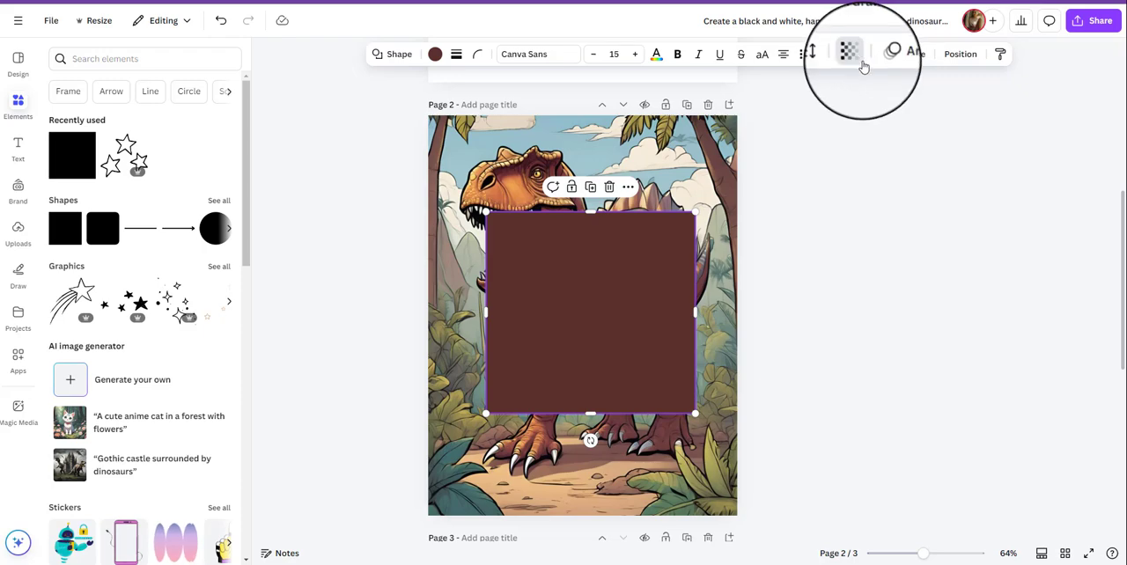
Make the square mostly transparent, center it around the title and send it behind the title text.
click(853, 48)
drag(837, 103, 809, 103)
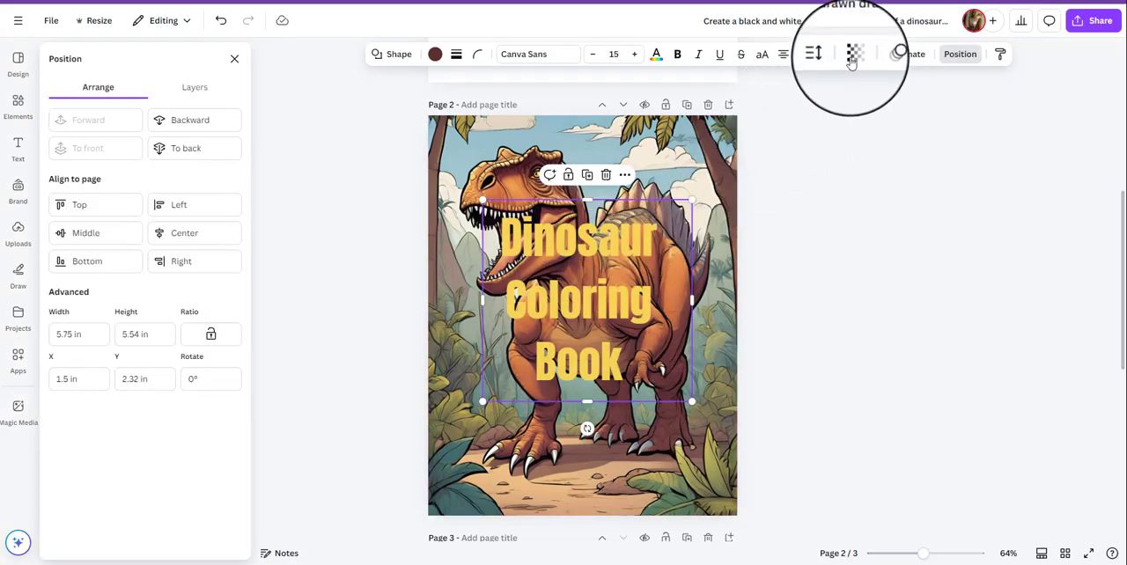
click(852, 51)
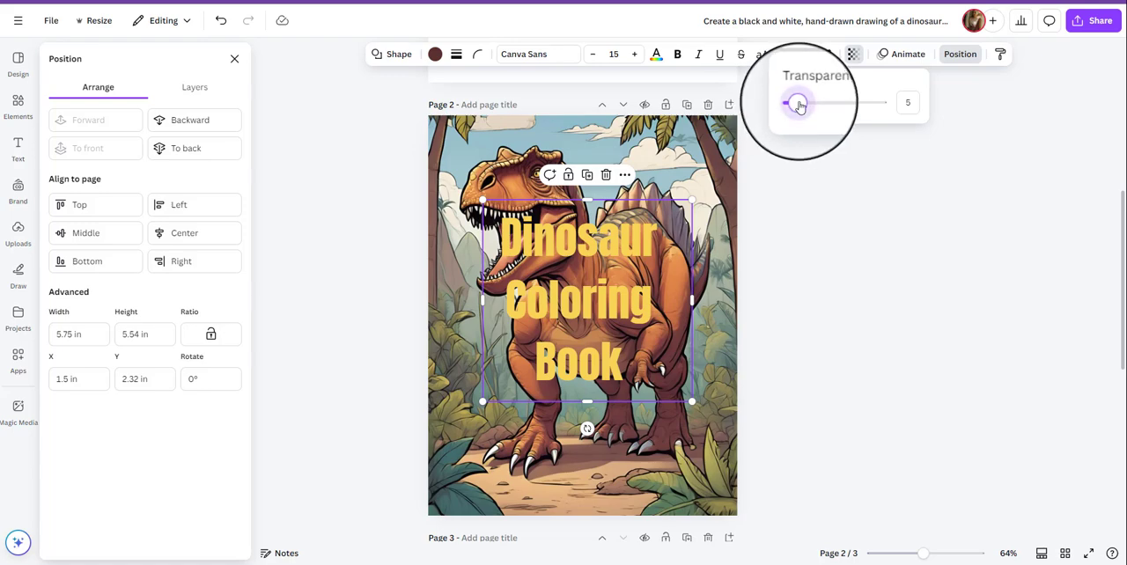
drag(798, 104, 823, 105)
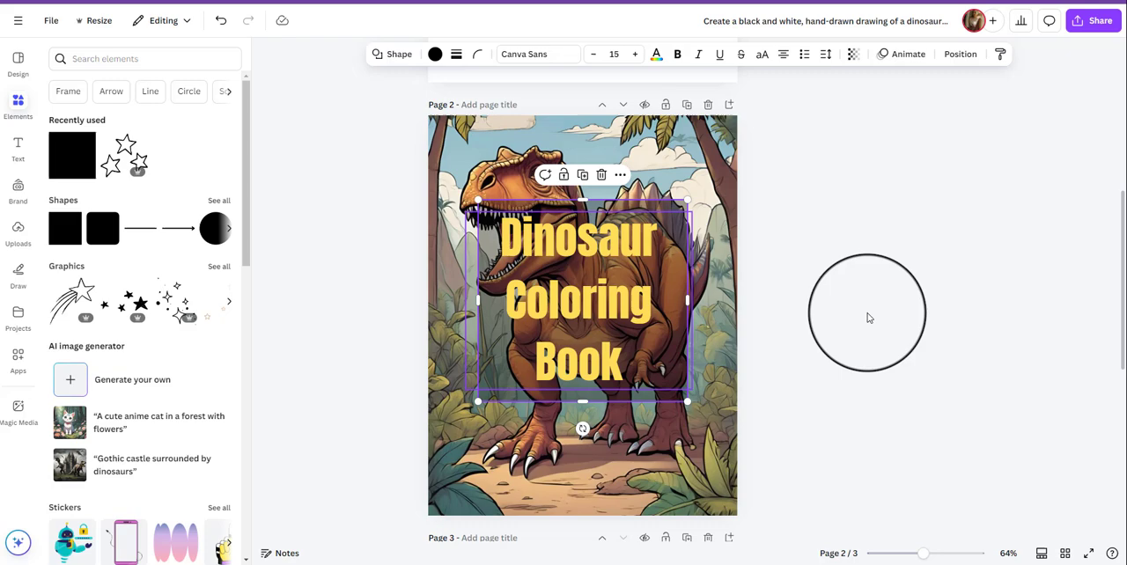
click(867, 317)
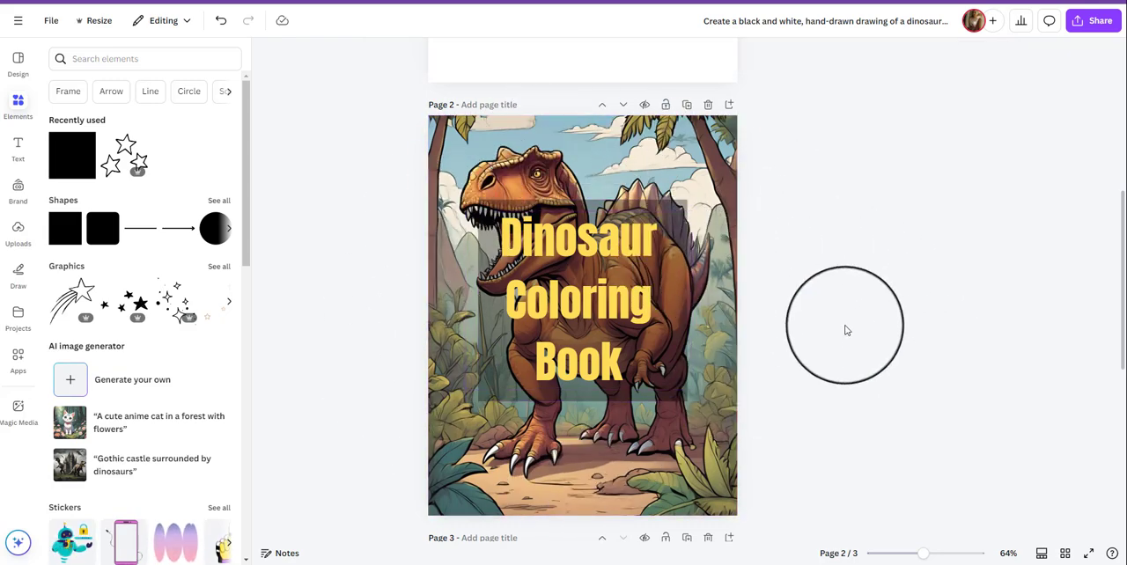
scroll(810, 279, up, 5)
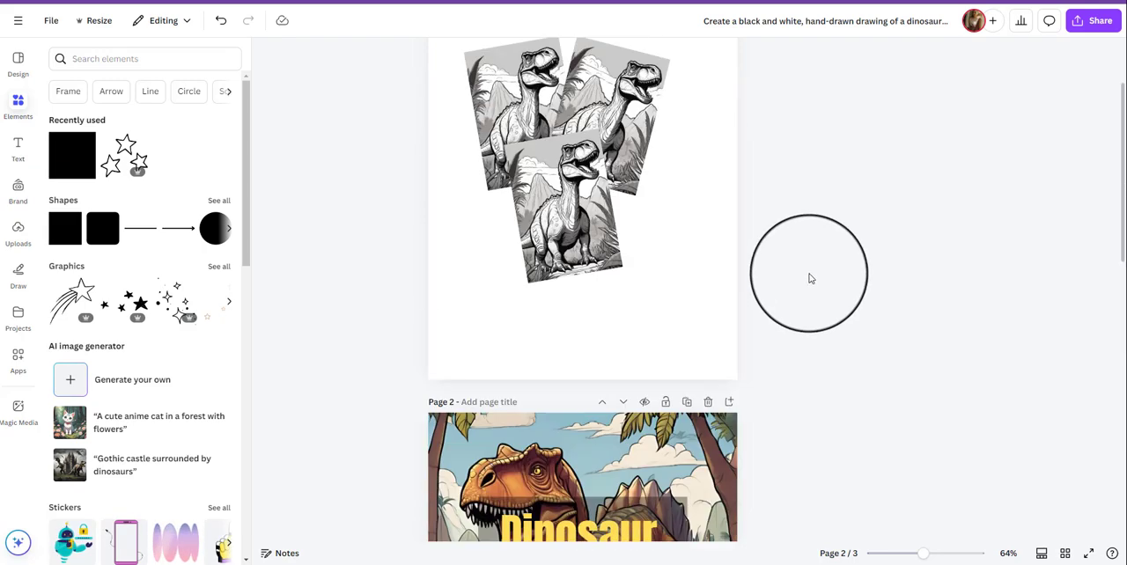
scroll(809, 280, down, 7)
scroll(811, 297, down, 3)
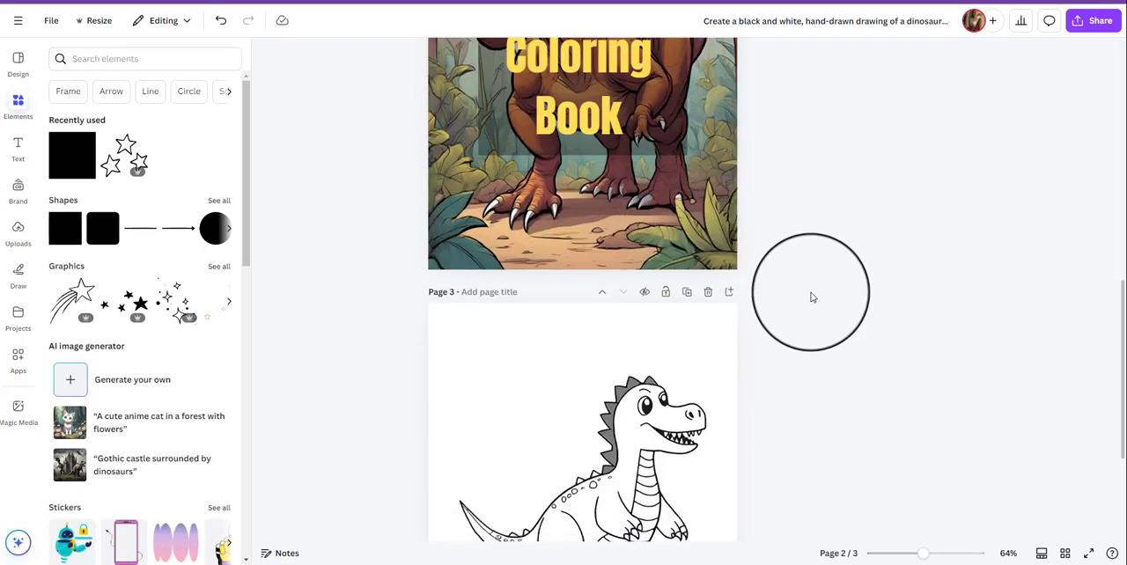
scroll(866, 255, up, 6)
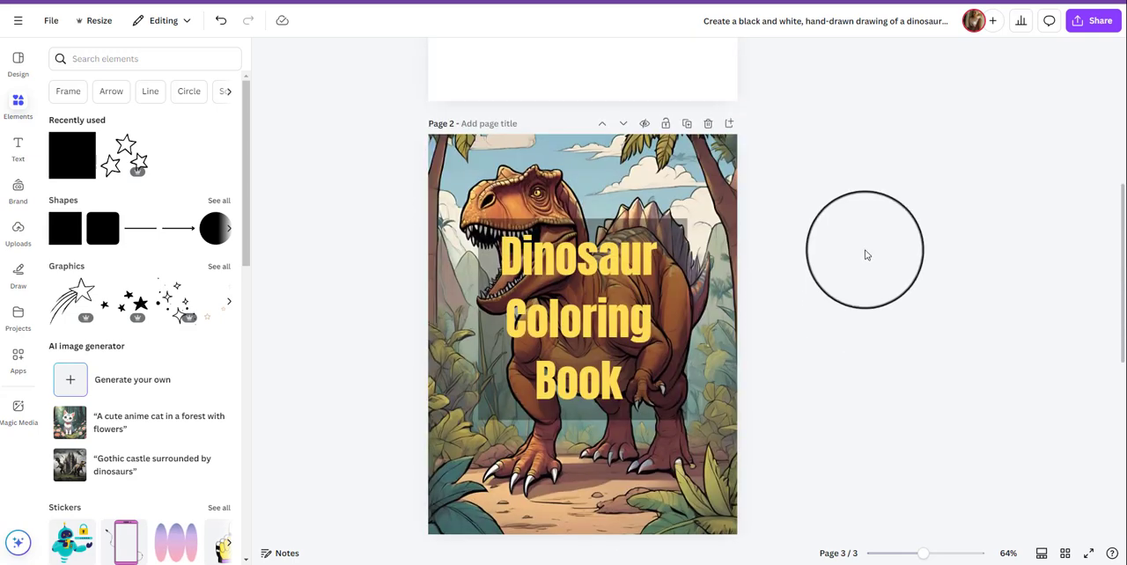